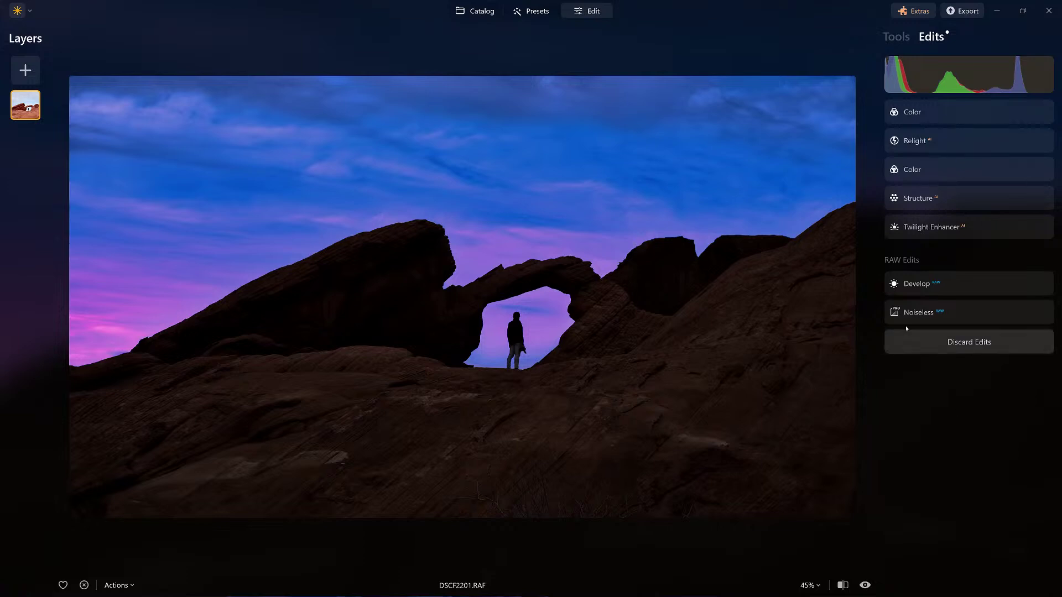
# Step: Compare the edit with the original, review the Twilight Enhancer and Relight settings, then discard all edits
pyautogui.click(864, 585)
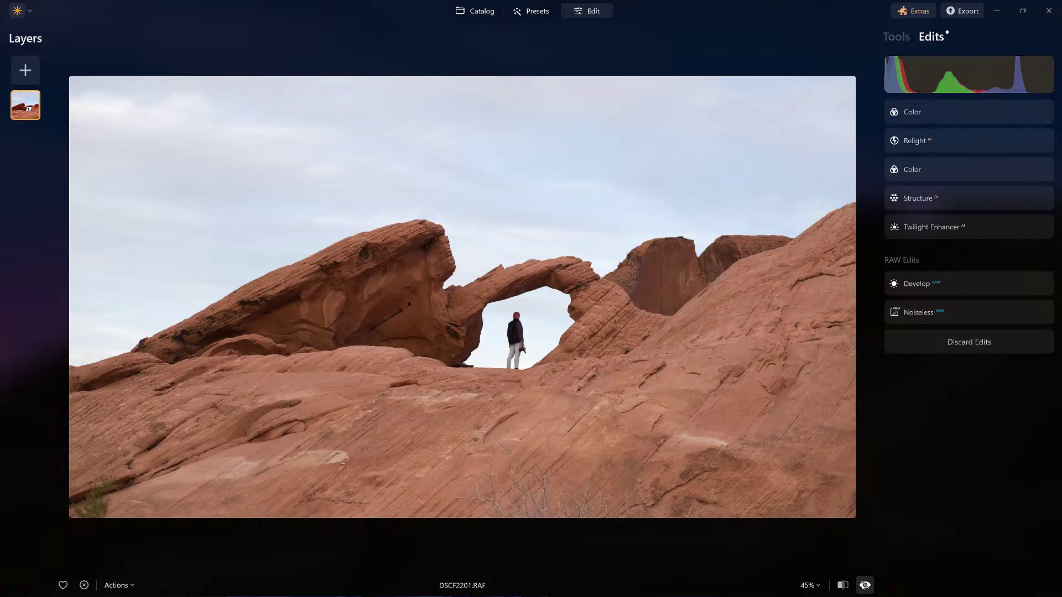
pyautogui.click(863, 585)
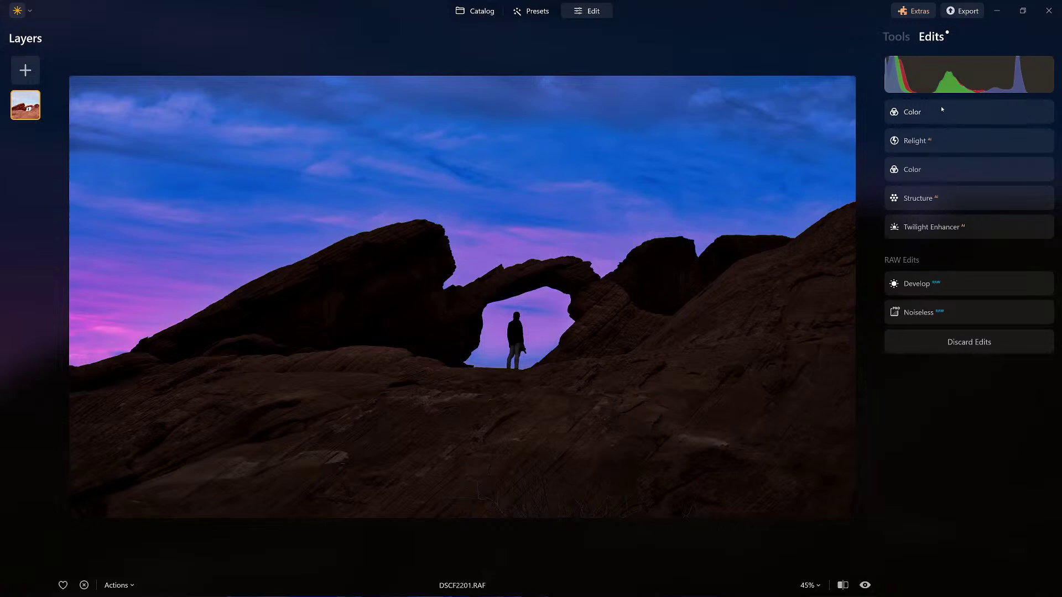
pyautogui.click(925, 226)
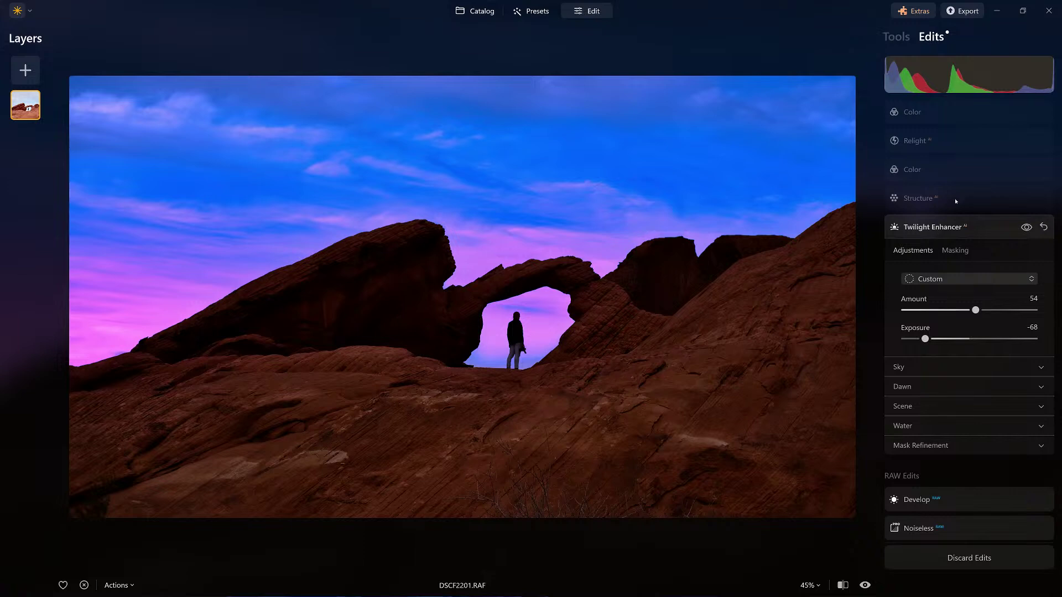
pyautogui.click(933, 140)
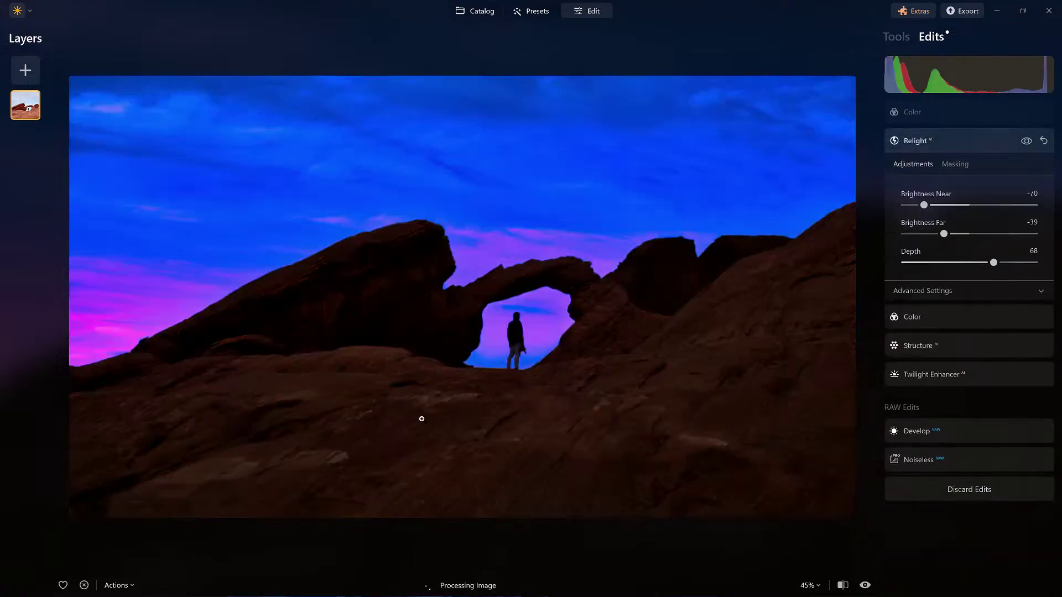
pyautogui.click(974, 488)
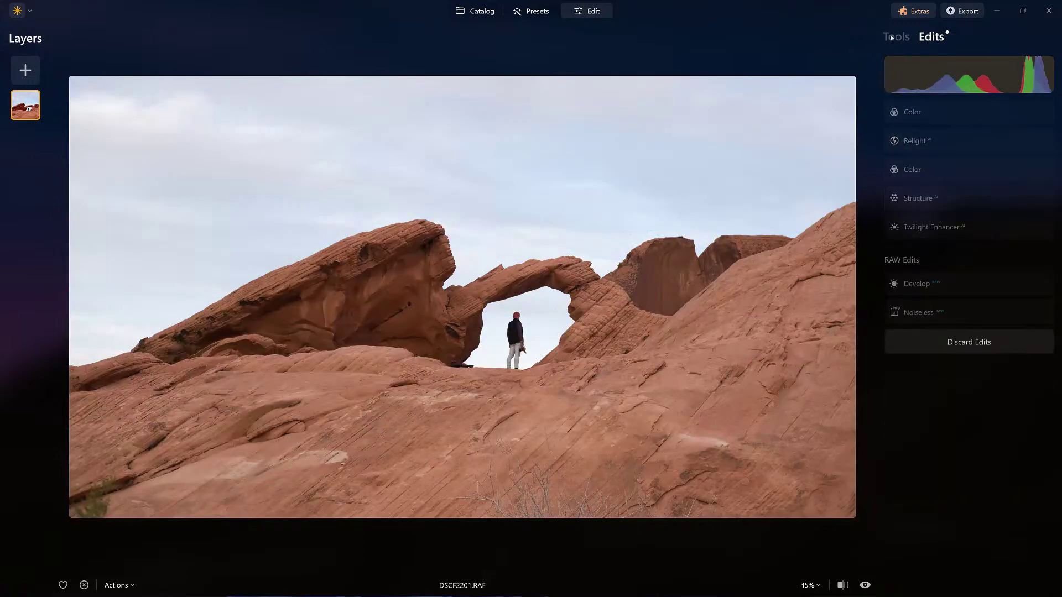
# Step: Show the Tools list with Portrait, Creative and Essentials groups collapsed, and open Twilight Enhancer
pyautogui.click(892, 37)
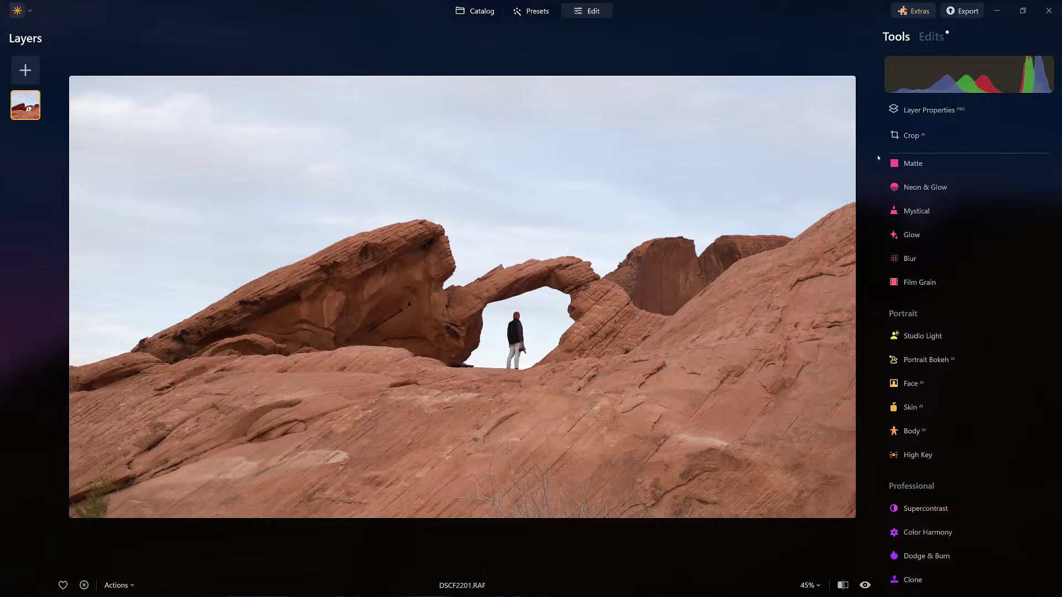
pyautogui.click(910, 313)
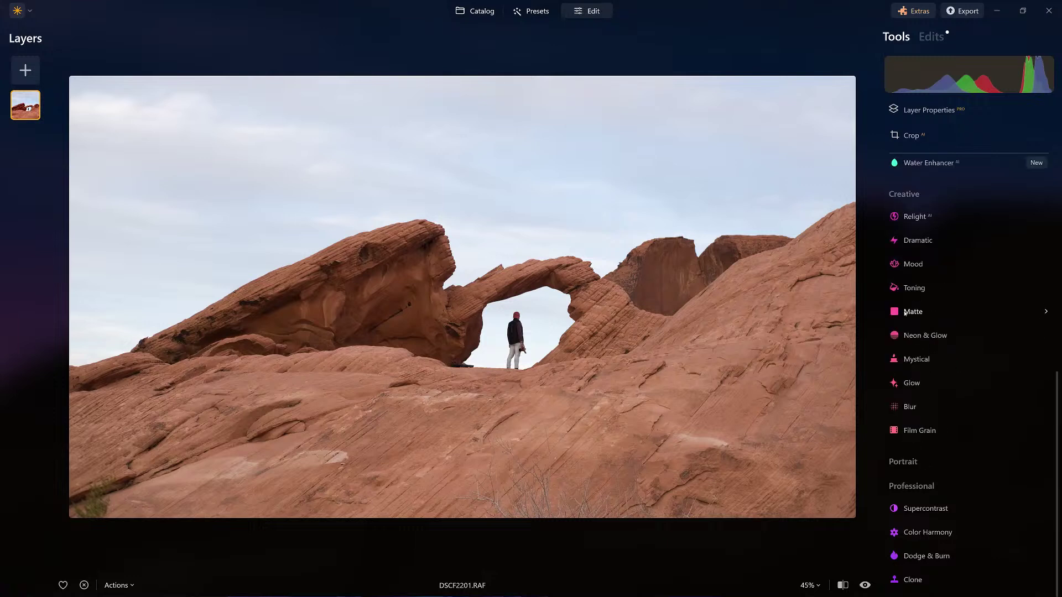
pyautogui.click(915, 197)
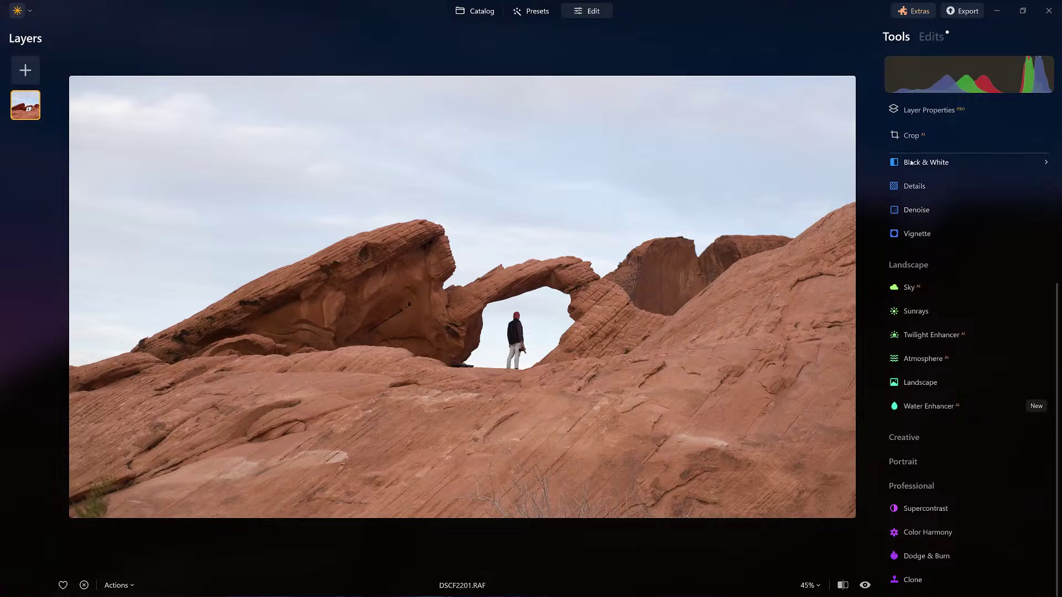
pyautogui.scroll(2, 922, 176)
pyautogui.click(921, 175)
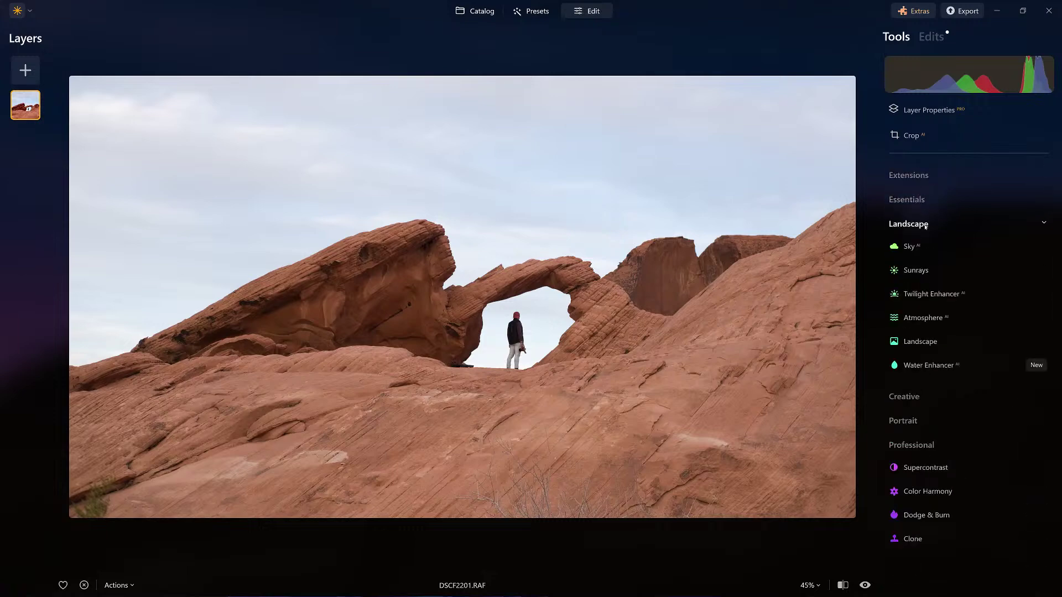
pyautogui.click(941, 296)
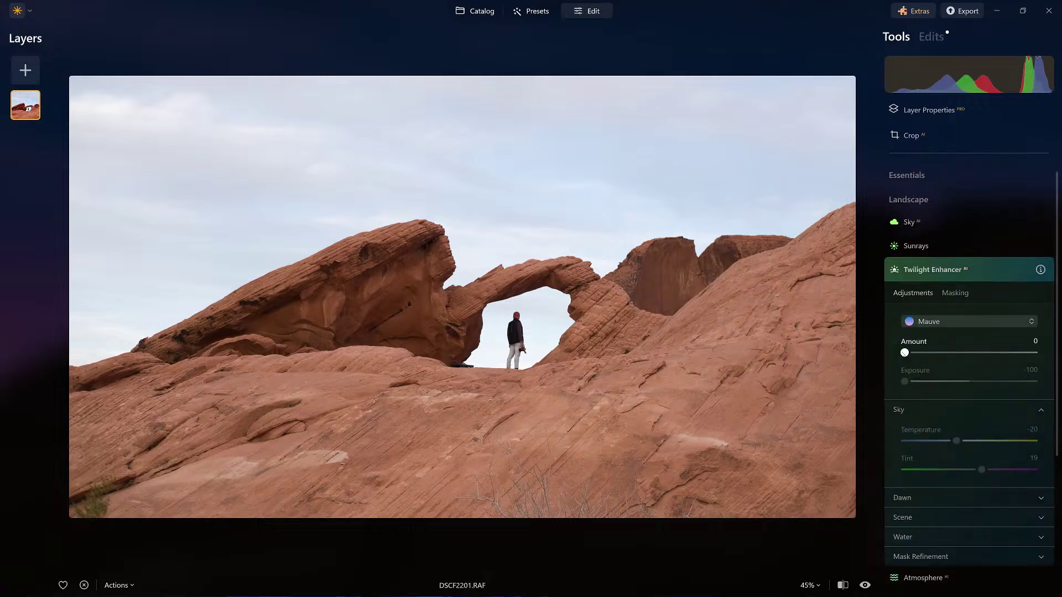
# Step: Apply Twilight Enhancer at Amount 53 and switch to the Blue preset
pyautogui.moveTo(904, 352); pyautogui.dragTo(972, 355)
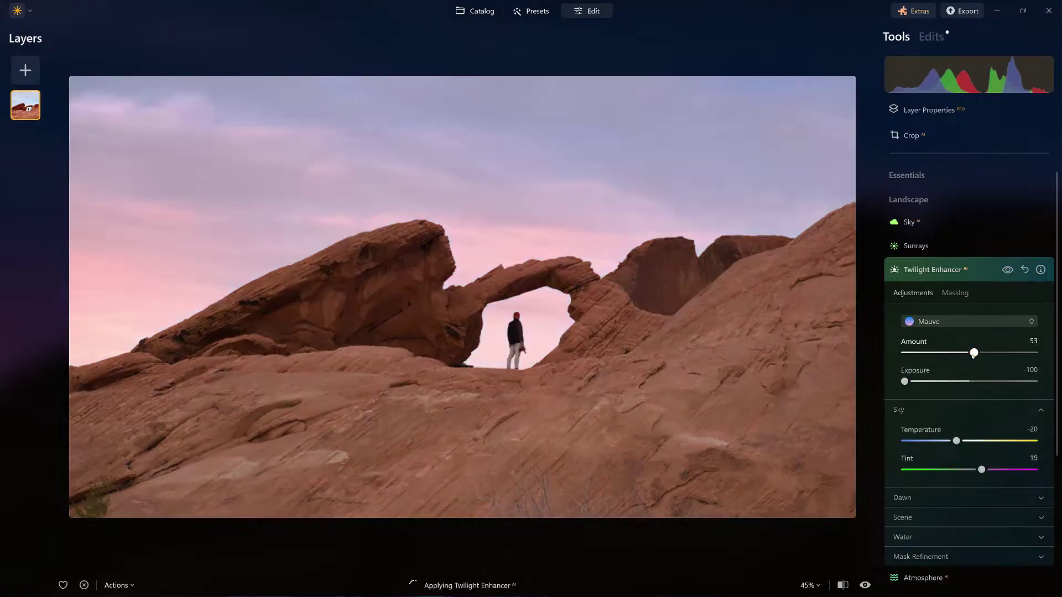
pyautogui.click(939, 323)
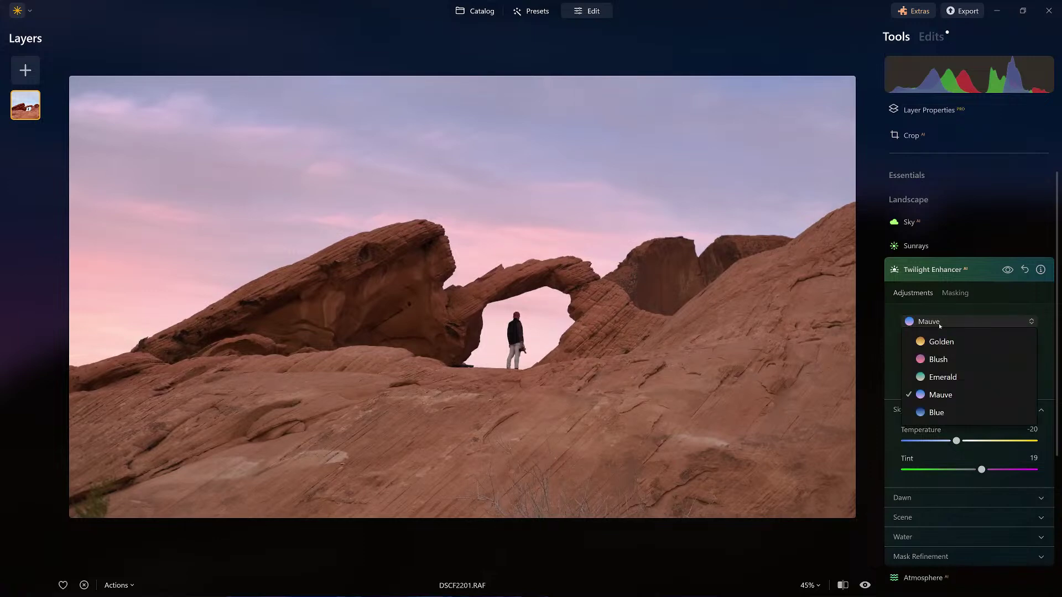
pyautogui.click(940, 412)
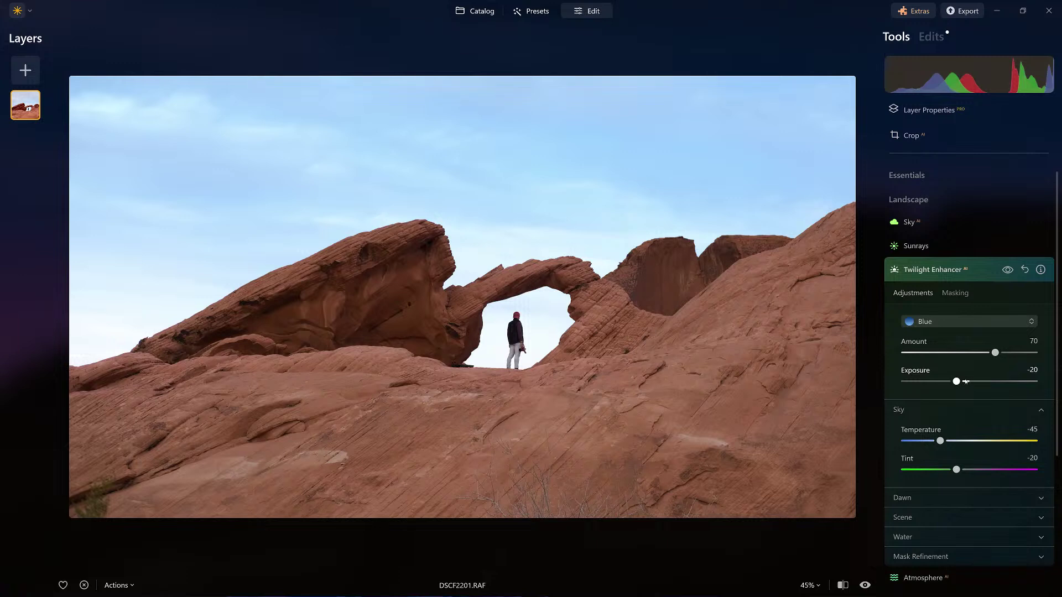
# Step: Reapply the Blue preset to reset the values, then darken Exposure to -82
pyautogui.moveTo(956, 382); pyautogui.dragTo(933, 381)
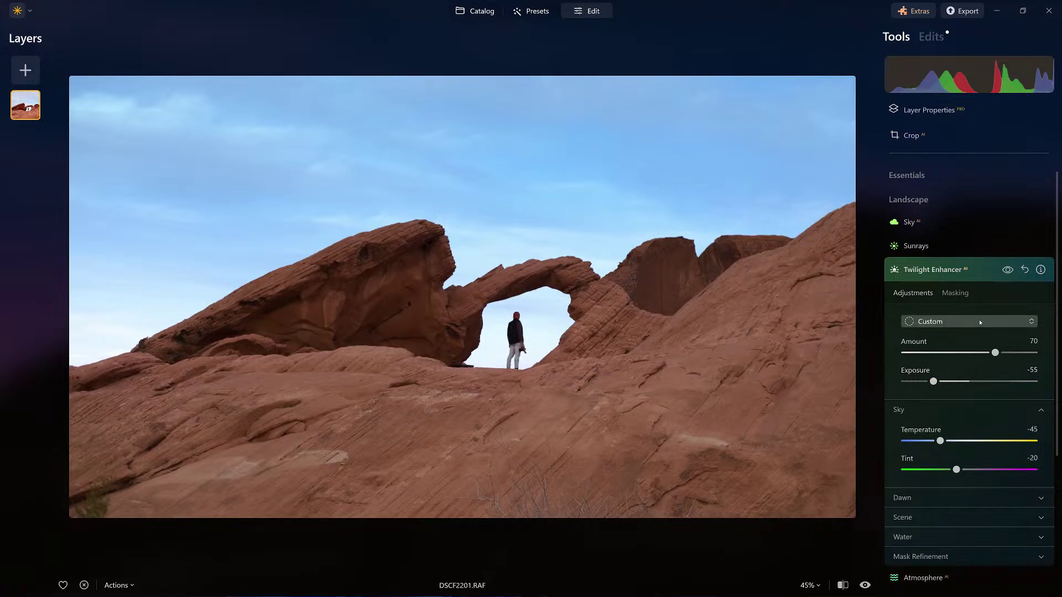
pyautogui.scroll(-2, 942, 326)
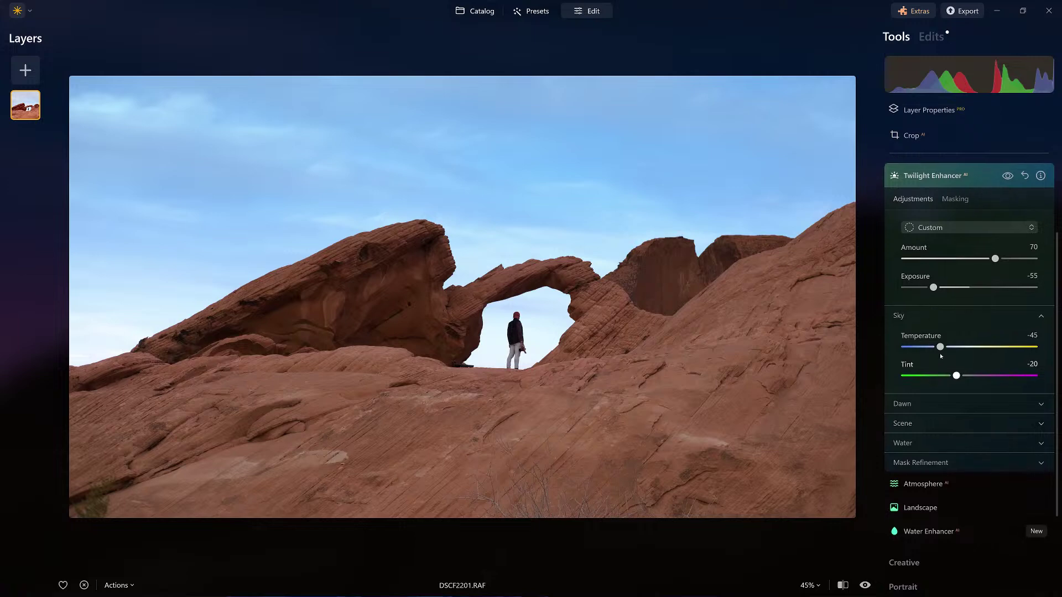
pyautogui.moveTo(934, 348)
pyautogui.mouseDown()
pyautogui.moveTo(920, 349)
pyautogui.moveTo(990, 349)
pyautogui.moveTo(929, 353)
pyautogui.mouseUp()
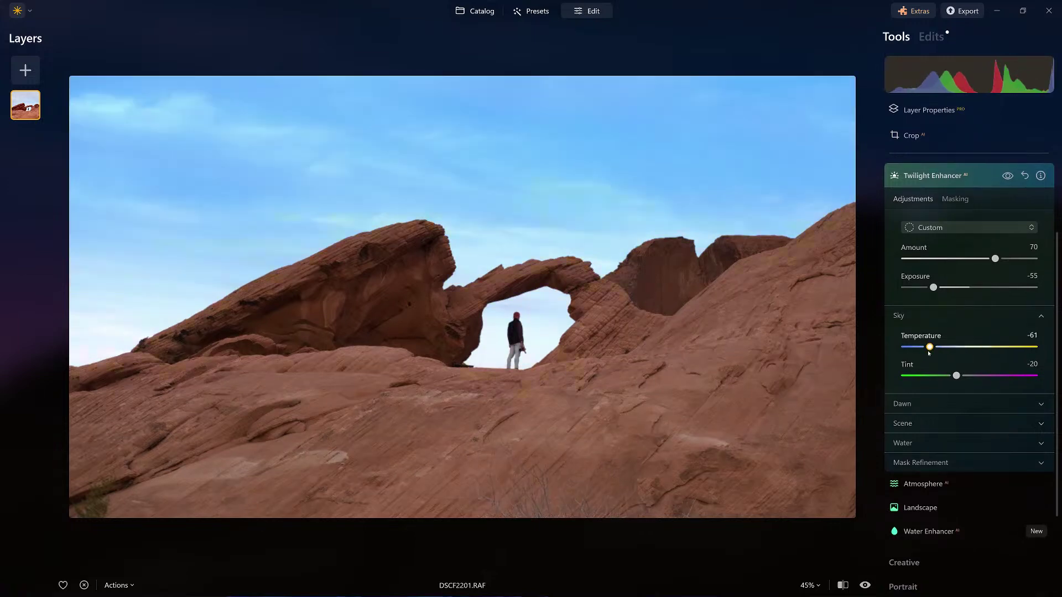
pyautogui.click(951, 226)
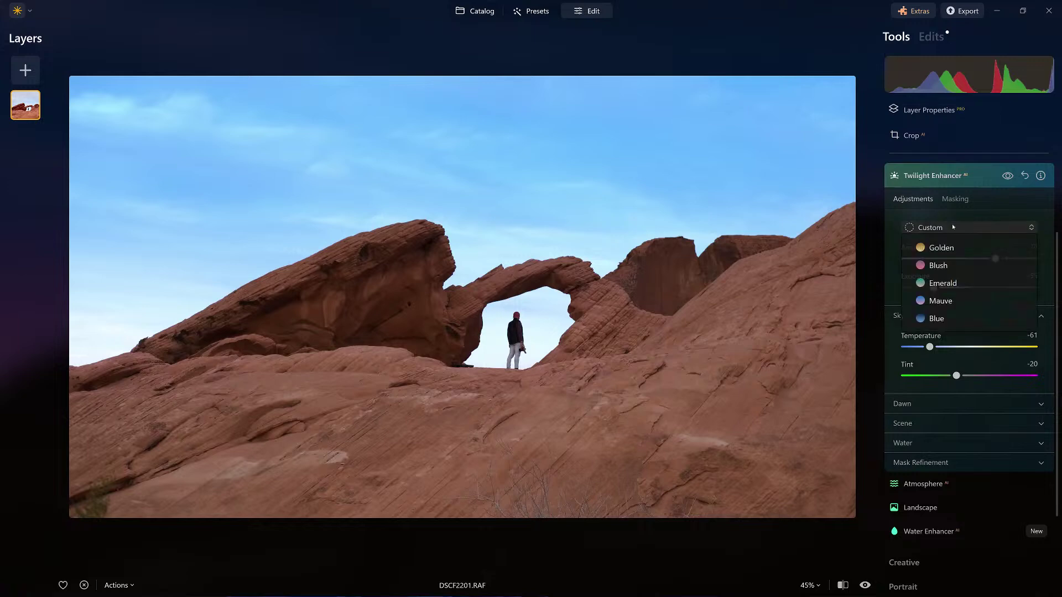
pyautogui.click(943, 320)
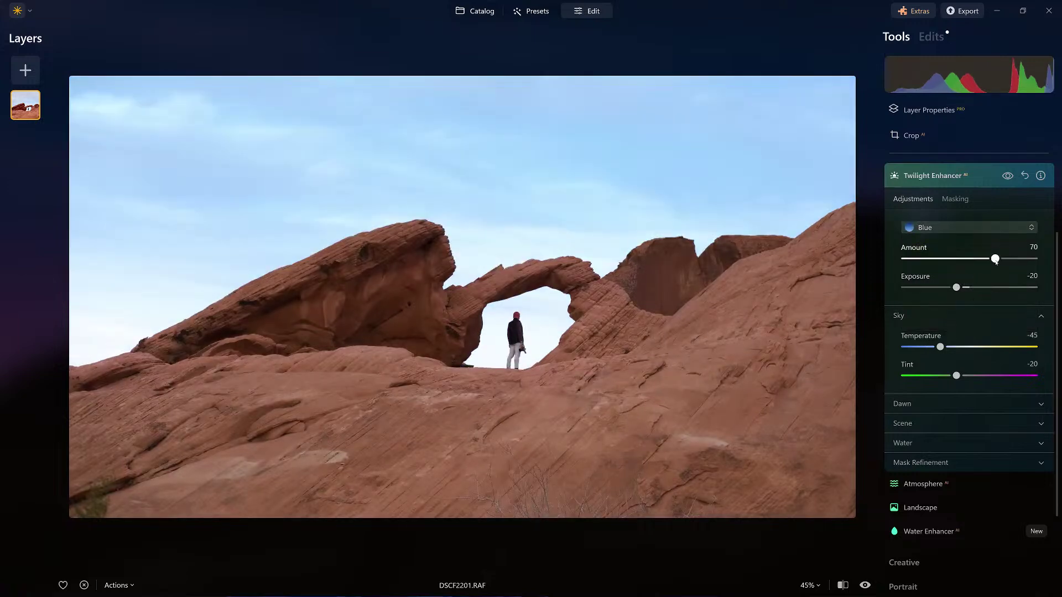
pyautogui.moveTo(956, 287); pyautogui.dragTo(913, 291)
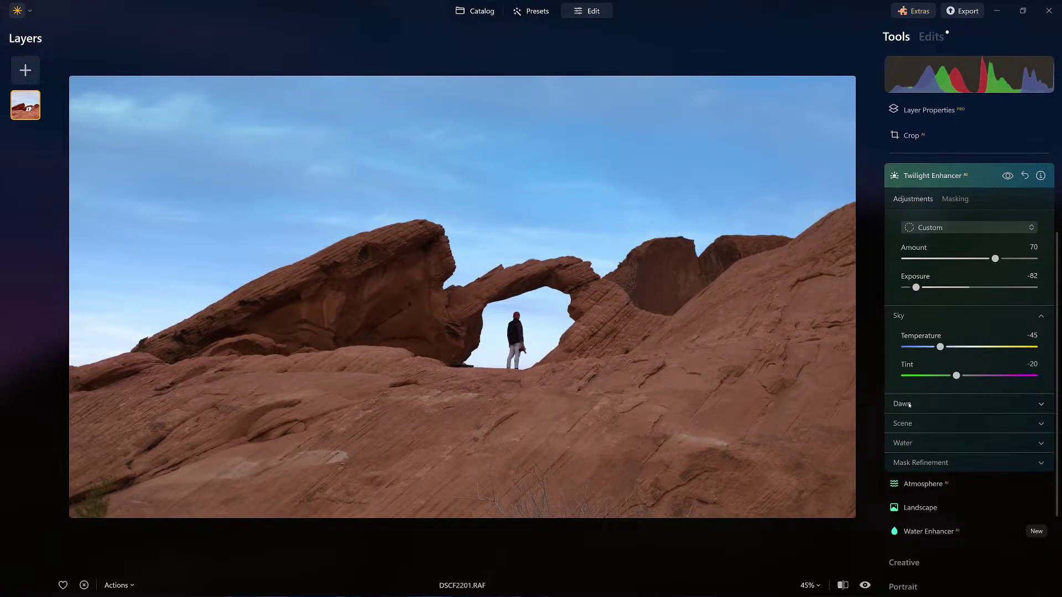
# Step: Raise the Scene Shade to 100 and the twilight Amount to 92
pyautogui.click(902, 423)
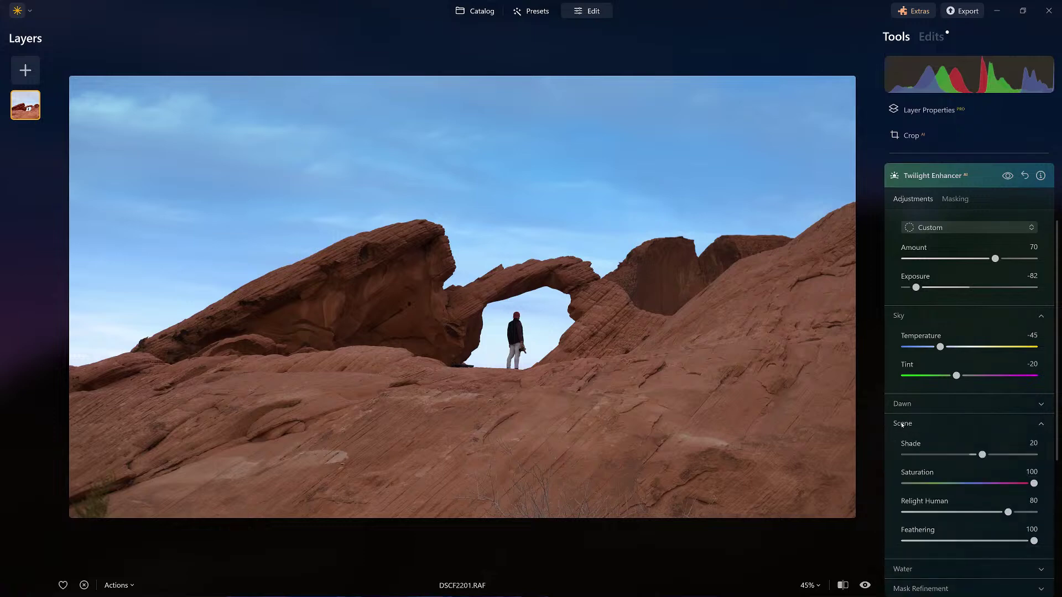
pyautogui.scroll(-2, 967, 492)
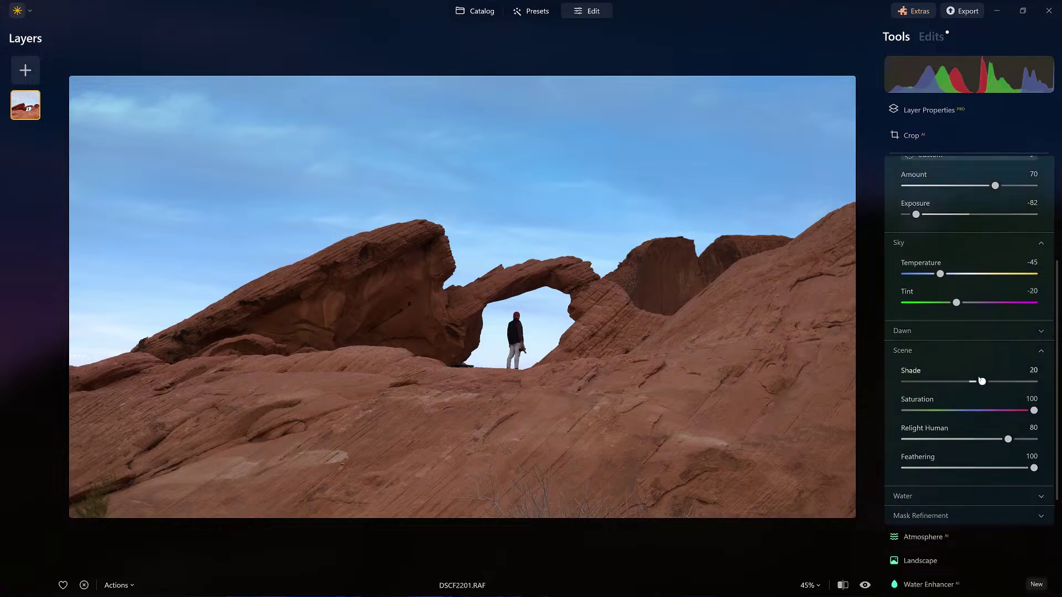
pyautogui.moveTo(981, 381); pyautogui.dragTo(1059, 392)
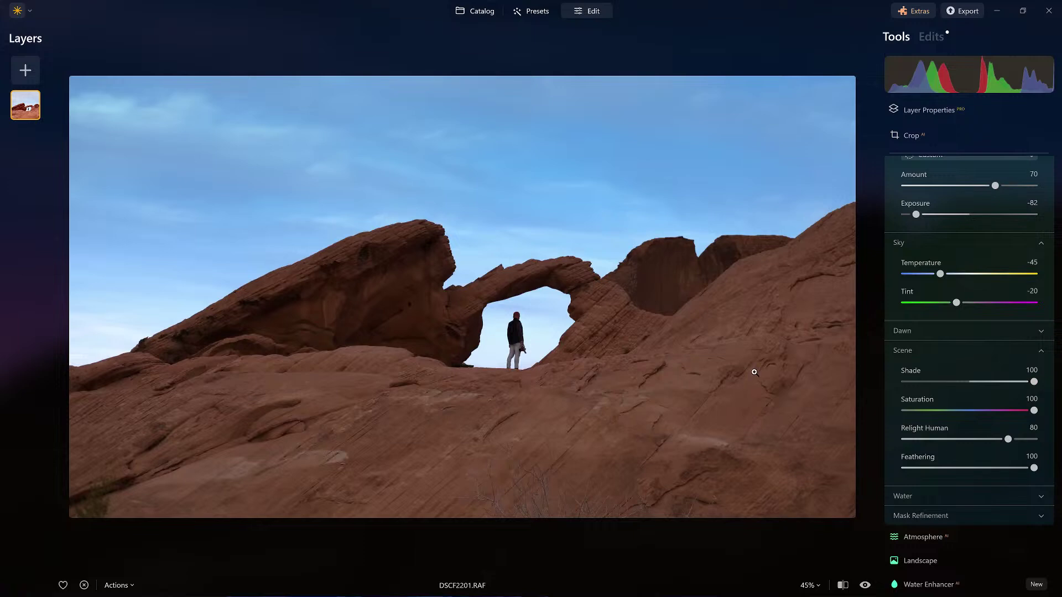
pyautogui.scroll(3, 945, 380)
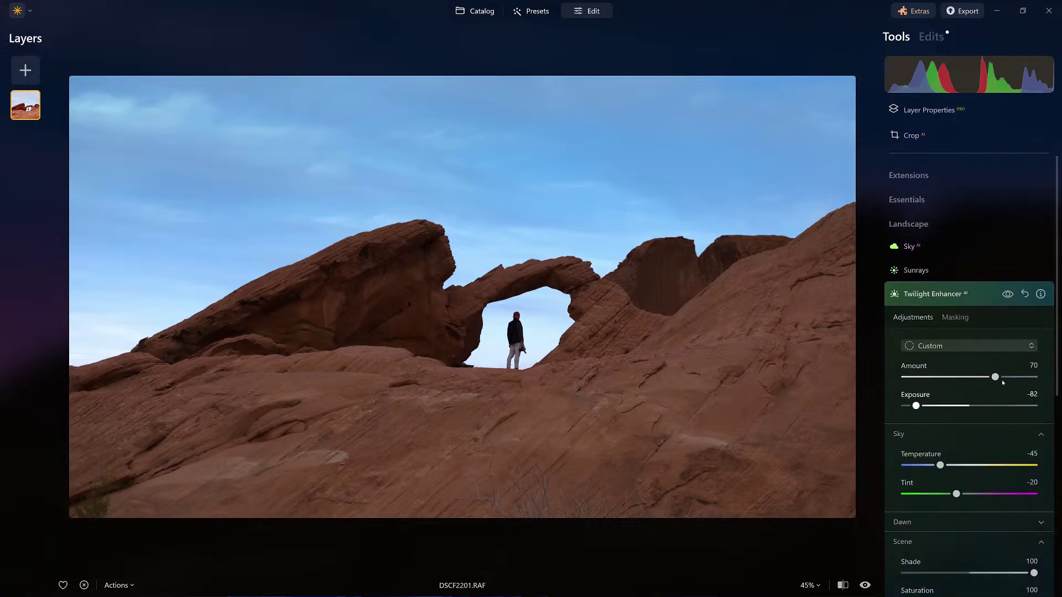
pyautogui.moveTo(995, 377); pyautogui.dragTo(1025, 380)
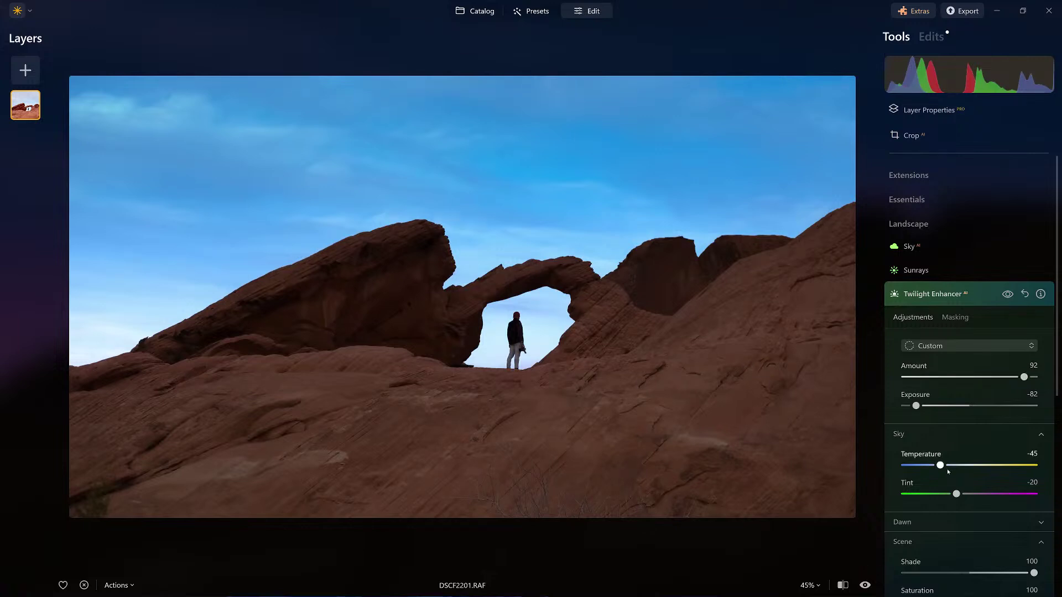
# Step: Inspect the Dawn adjustments and the sky mask refinement settings
pyautogui.moveTo(939, 465); pyautogui.dragTo(929, 466)
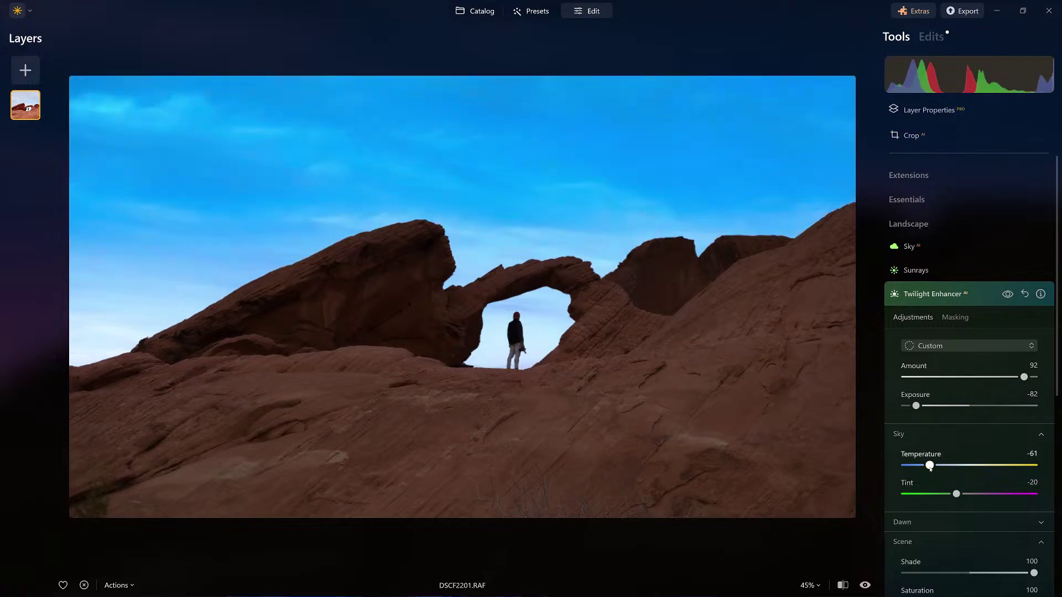
pyautogui.scroll(-2, 930, 469)
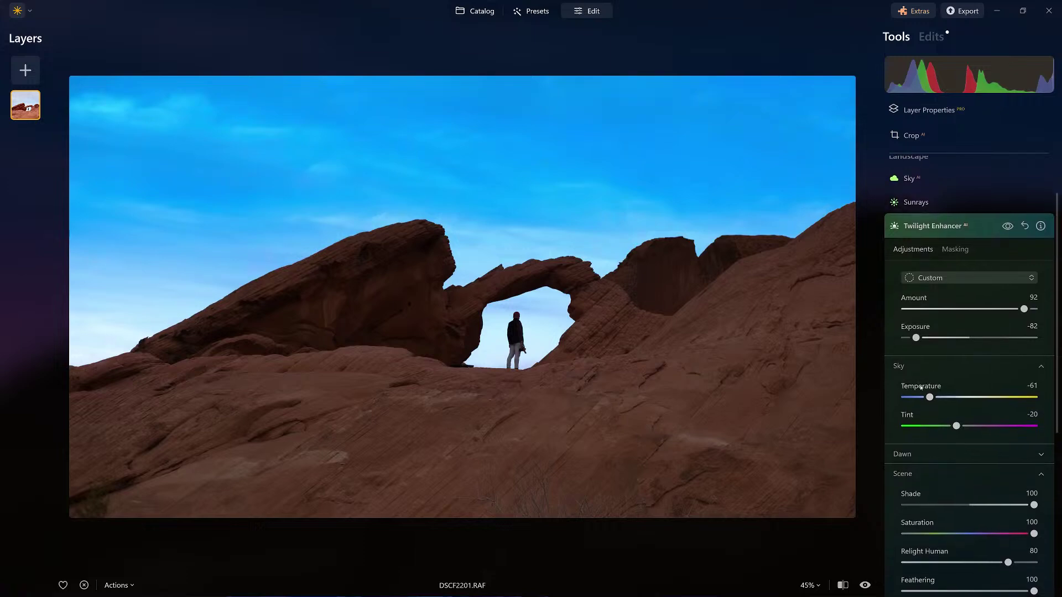
pyautogui.click(913, 454)
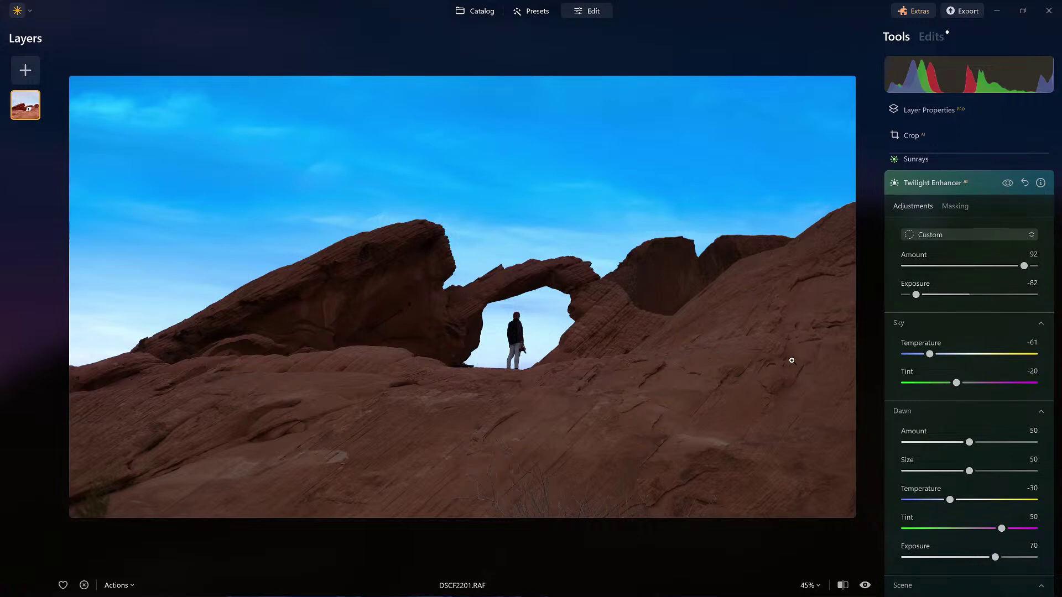
pyautogui.click(897, 411)
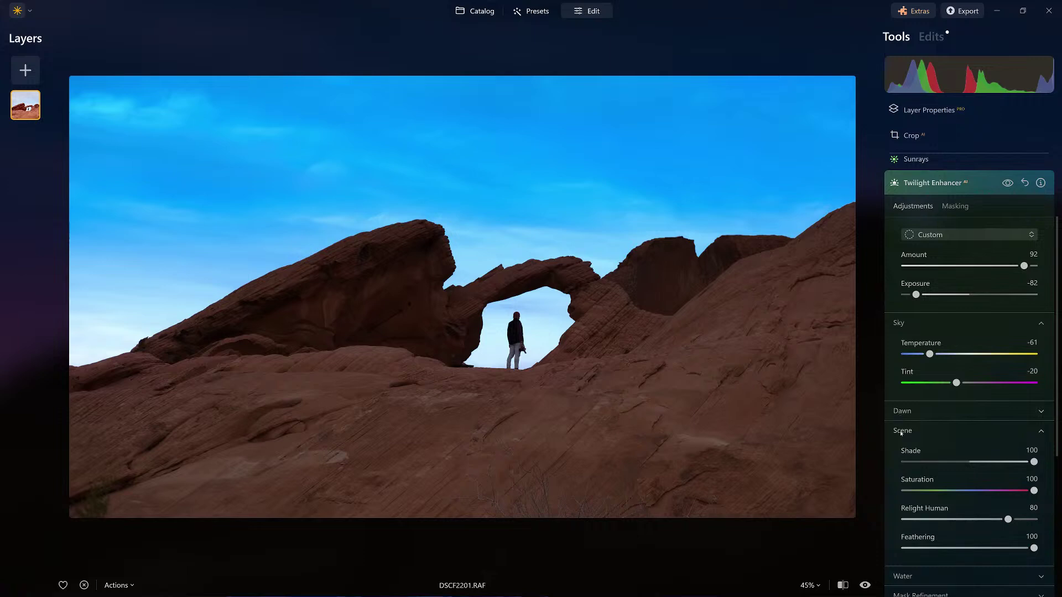
pyautogui.scroll(-3, 948, 488)
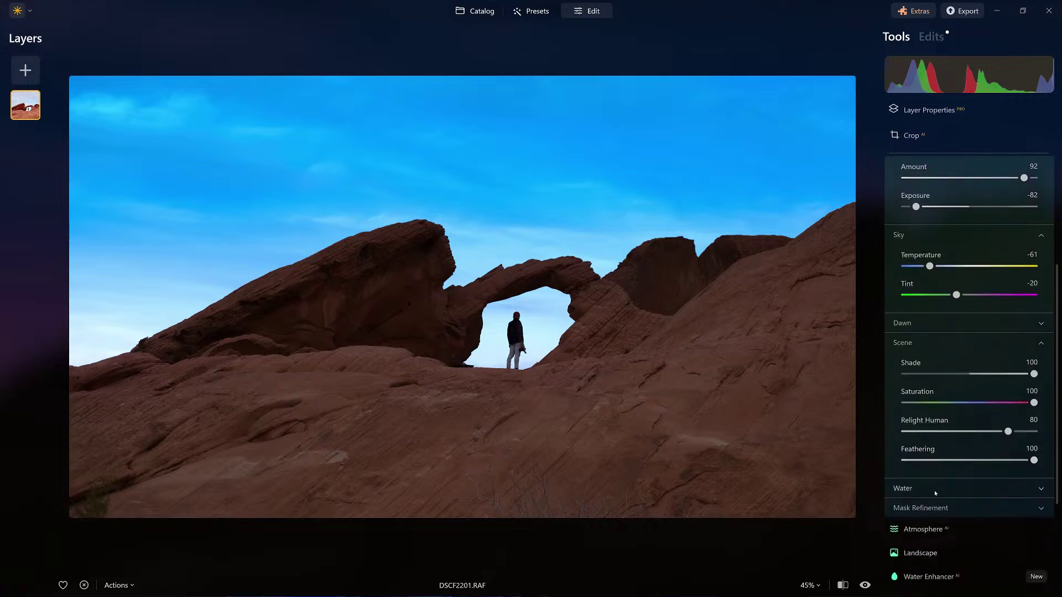
pyautogui.click(927, 508)
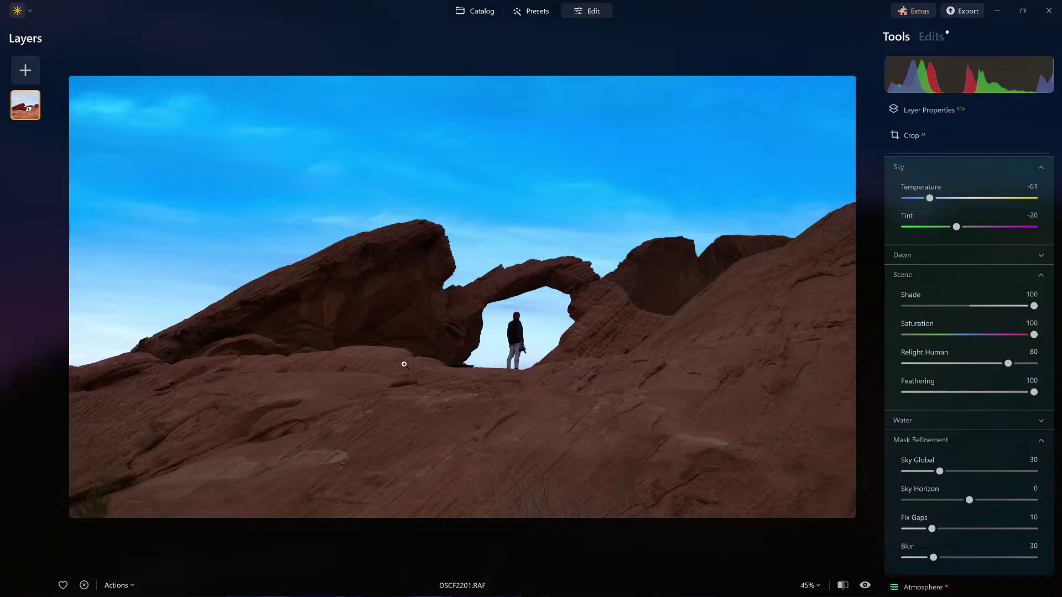
pyautogui.scroll(3, 961, 336)
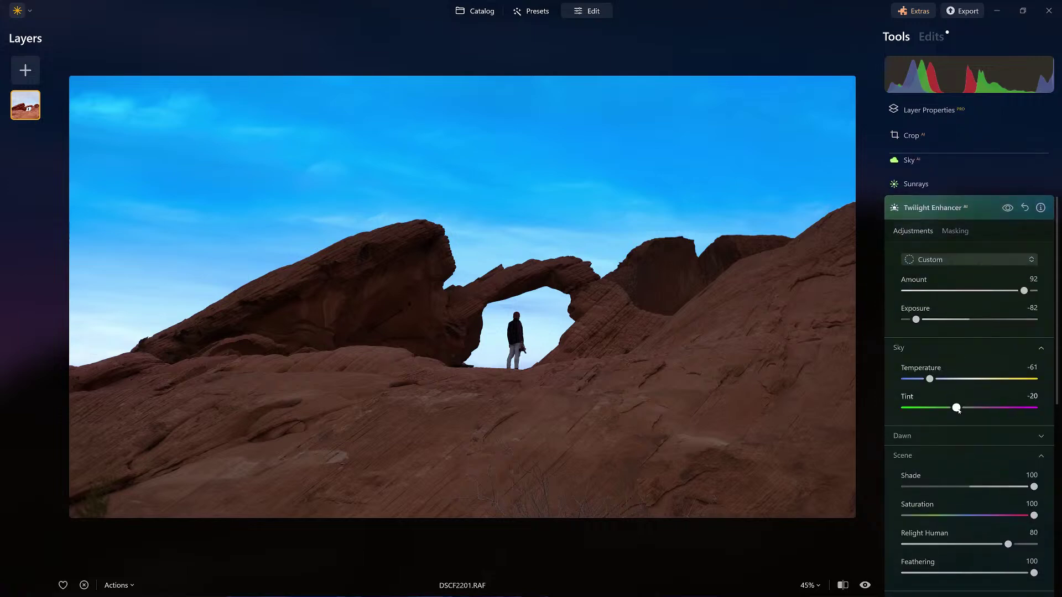
# Step: Set Sky Tint to 35, Temperature to -46 and Exposure to -100
pyautogui.moveTo(958, 408); pyautogui.dragTo(994, 413)
pyautogui.click(995, 413)
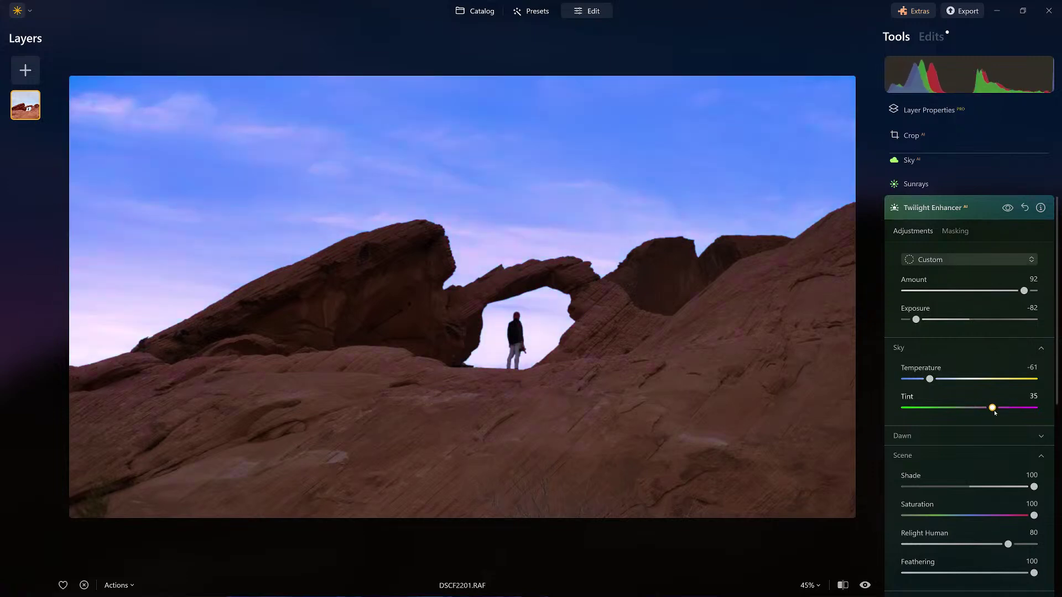
pyautogui.moveTo(931, 381); pyautogui.dragTo(939, 379)
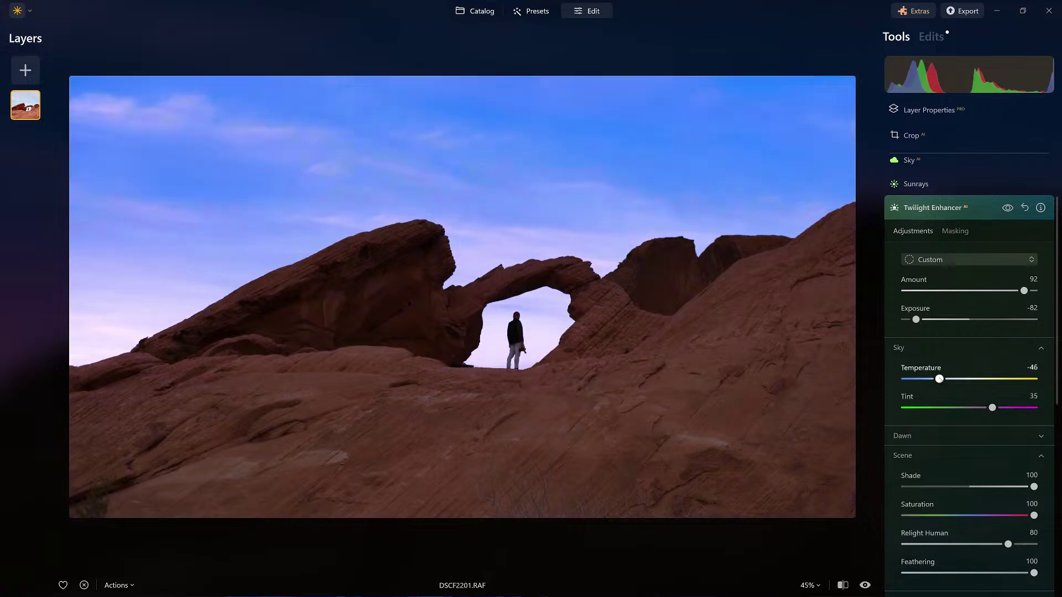
pyautogui.moveTo(916, 320); pyautogui.dragTo(887, 323)
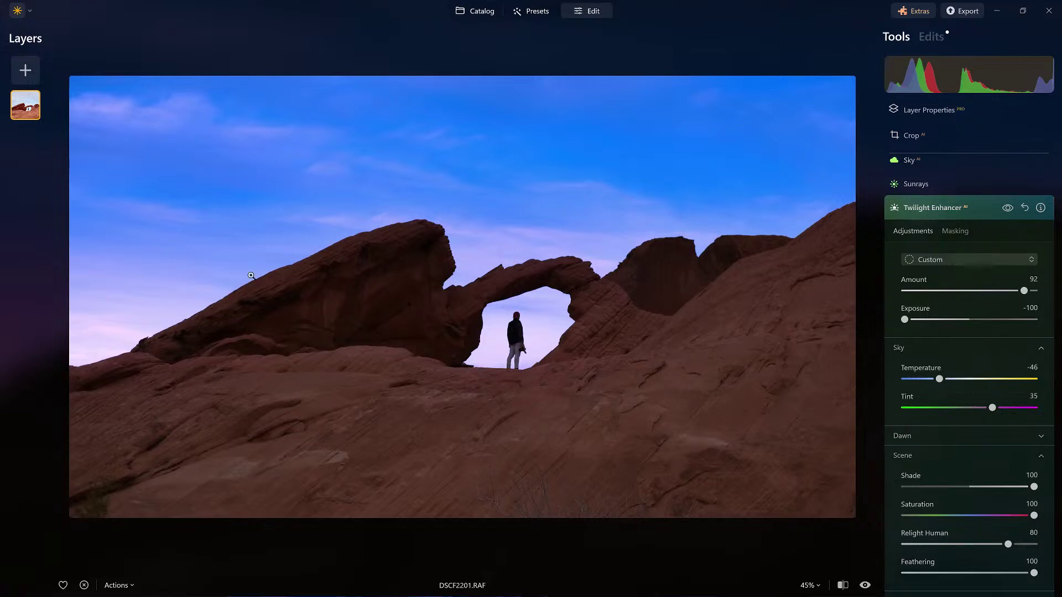
# Step: Open Creative > Relight and set Brightness Near -91, Brightness Far -33, Depth 65
pyautogui.click(960, 209)
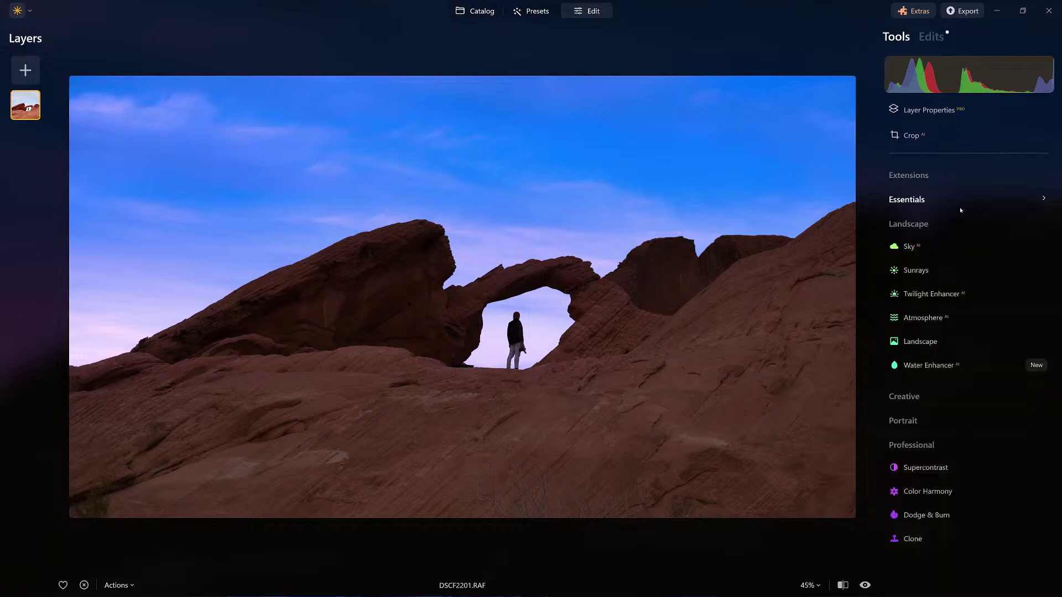
pyautogui.click(921, 228)
pyautogui.click(918, 248)
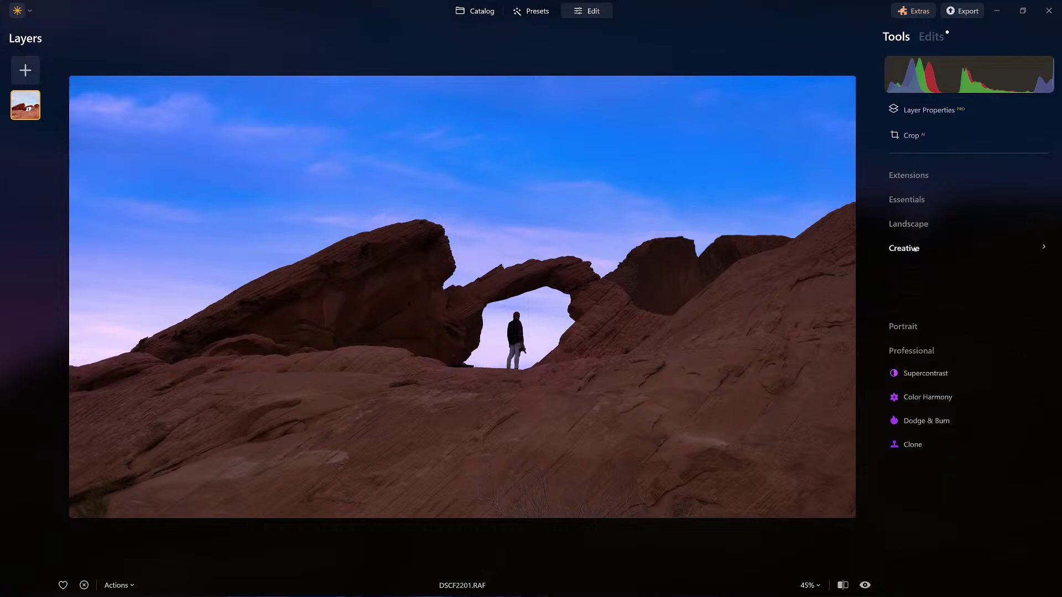
pyautogui.click(919, 277)
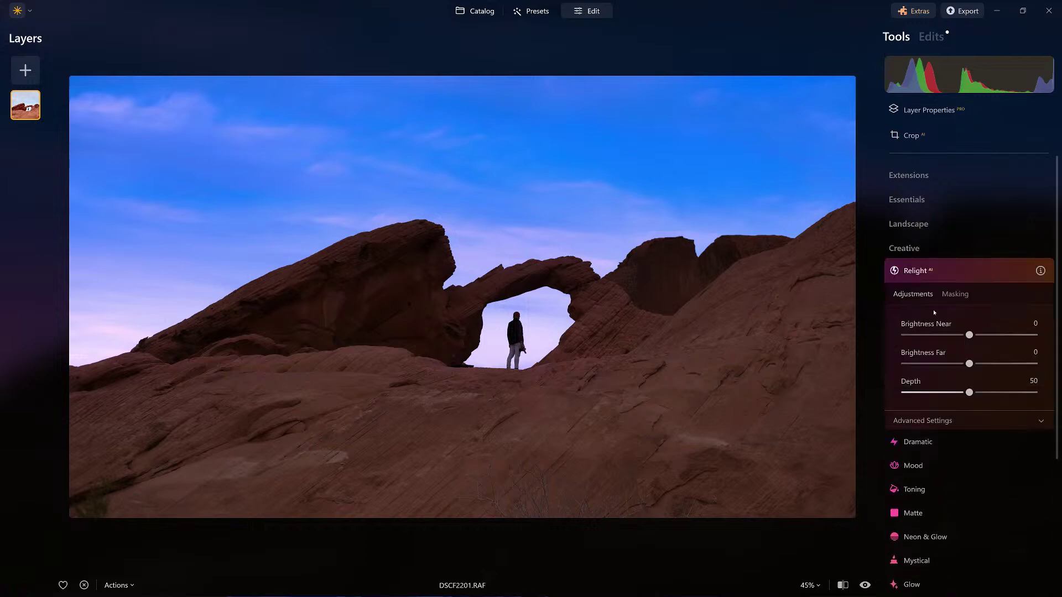
pyautogui.moveTo(969, 335); pyautogui.dragTo(907, 339)
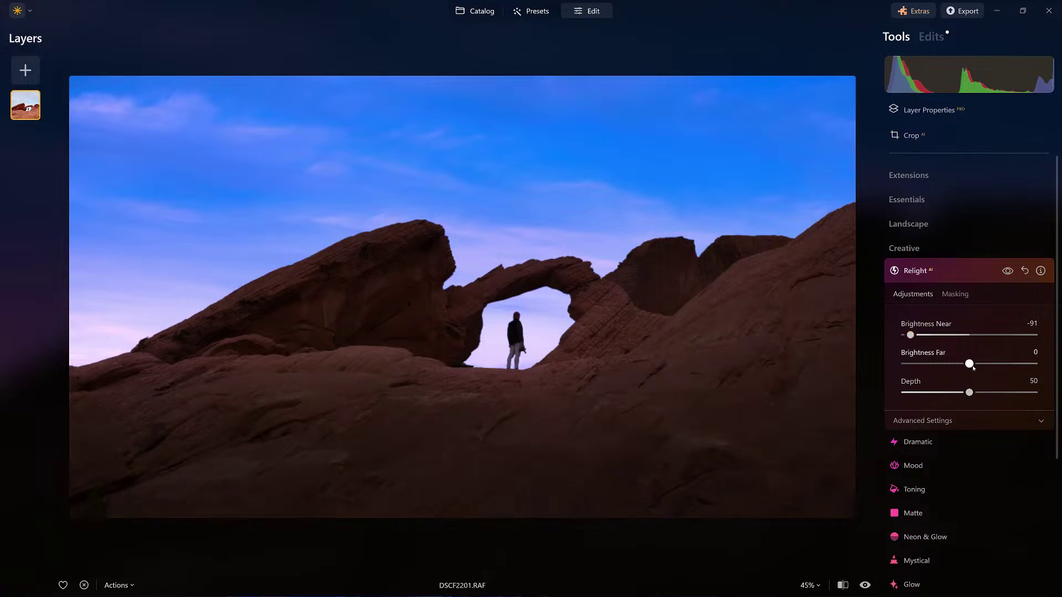
pyautogui.moveTo(969, 363); pyautogui.dragTo(947, 363)
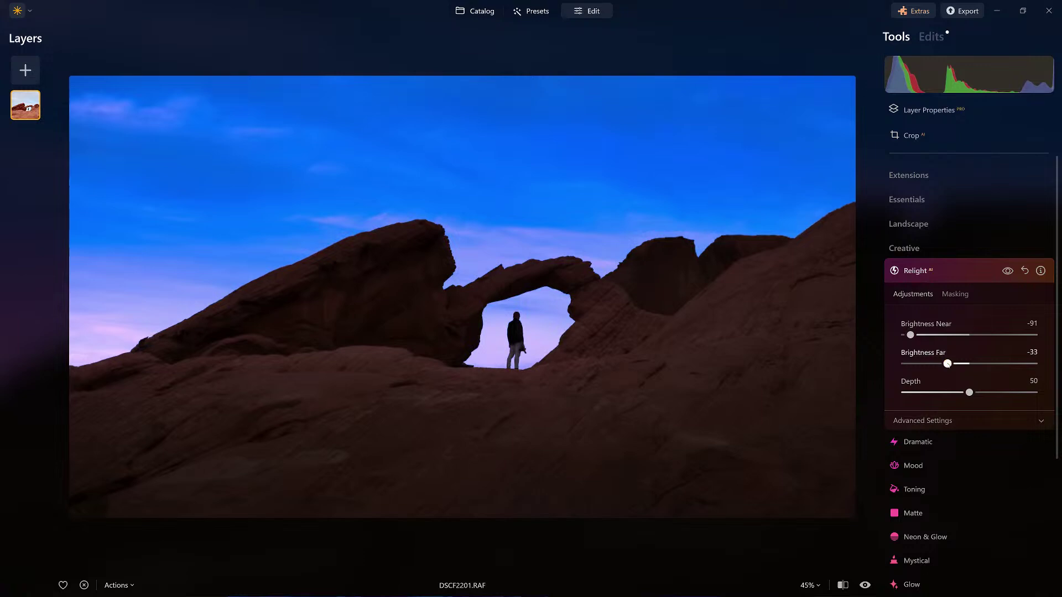
pyautogui.moveTo(969, 392); pyautogui.dragTo(990, 401)
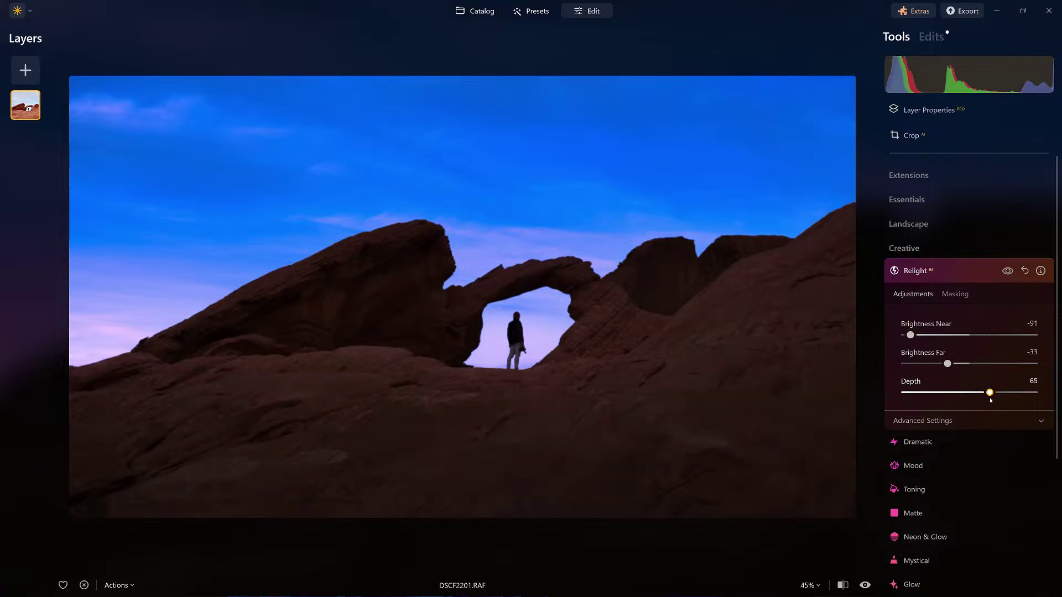
# Step: Compare Relight on and off and against the original, then collapse Relight
pyautogui.click(1007, 271)
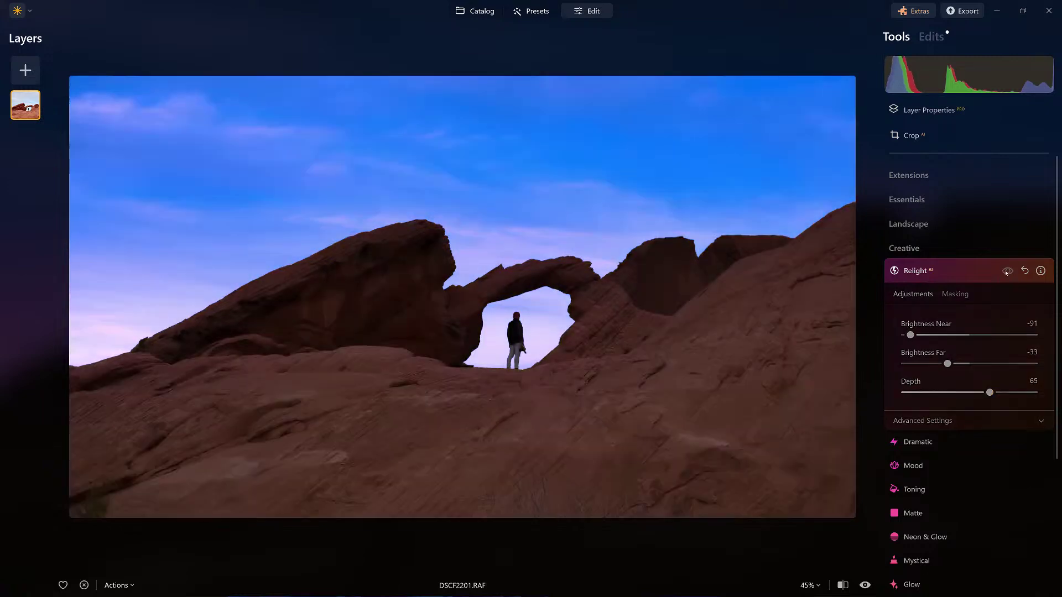
pyautogui.click(1006, 271)
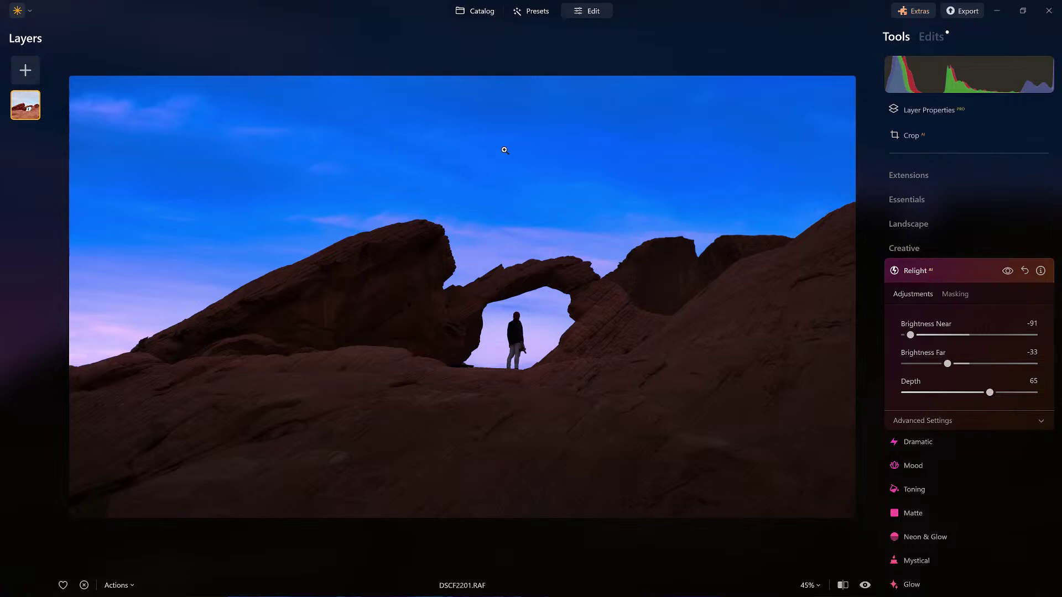
pyautogui.click(865, 585)
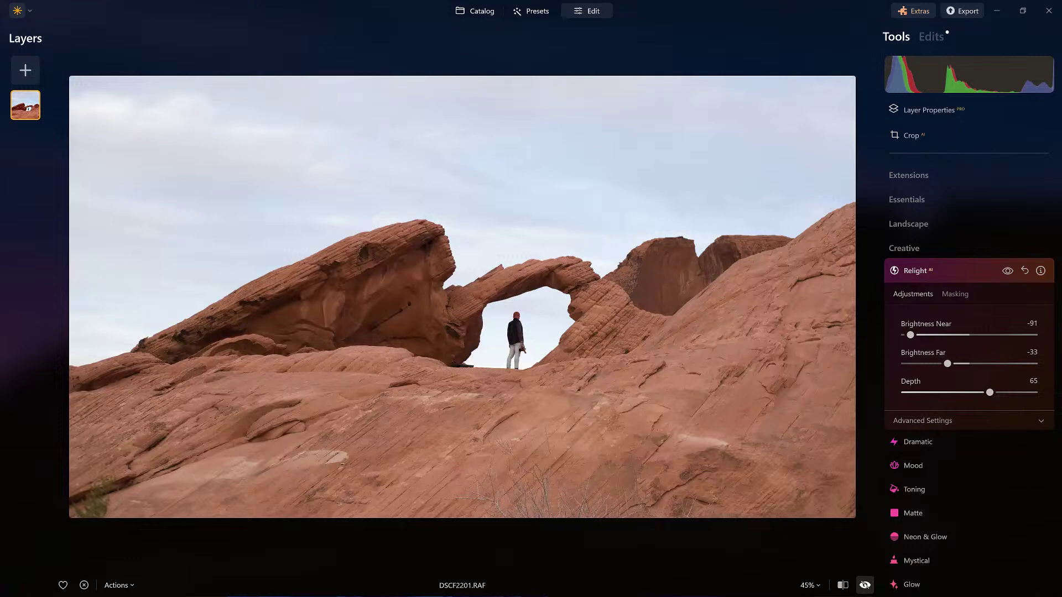
pyautogui.click(865, 585)
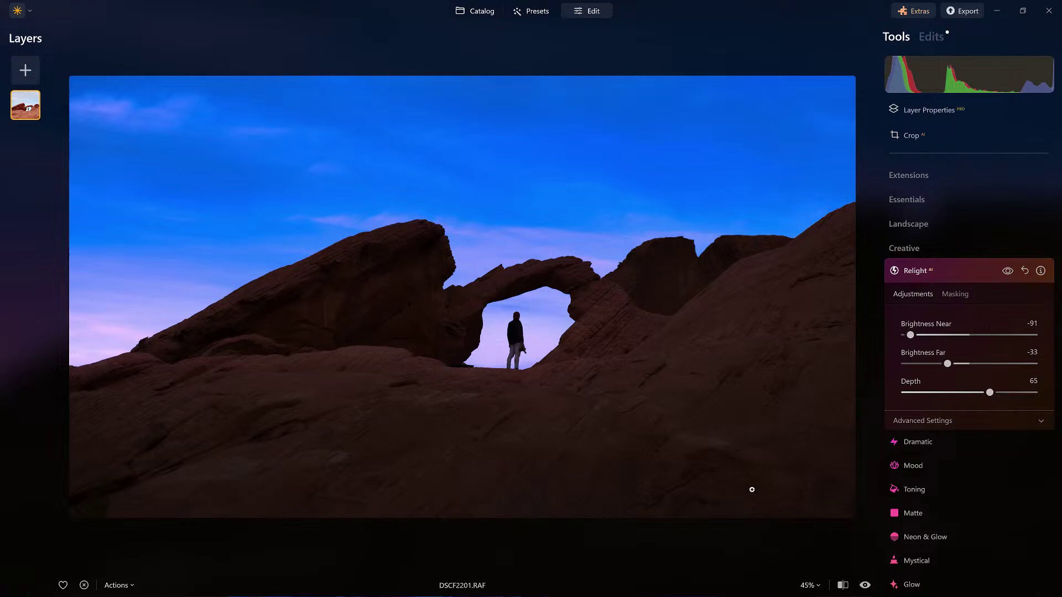
pyautogui.click(962, 266)
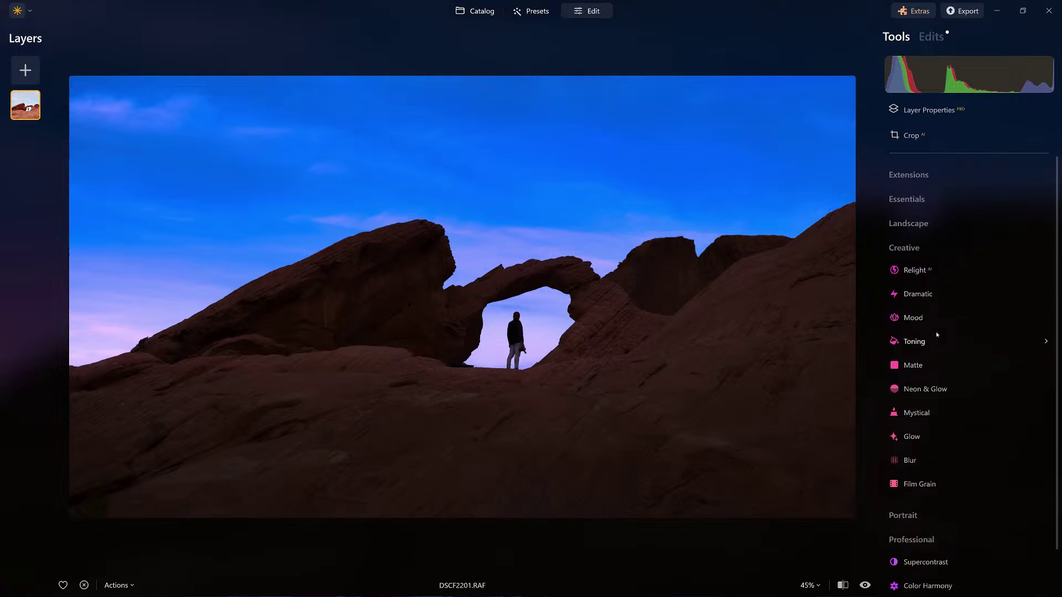
# Step: Open Essentials > Structure and set Amount 52 and Boost 38
pyautogui.click(910, 200)
pyautogui.click(918, 293)
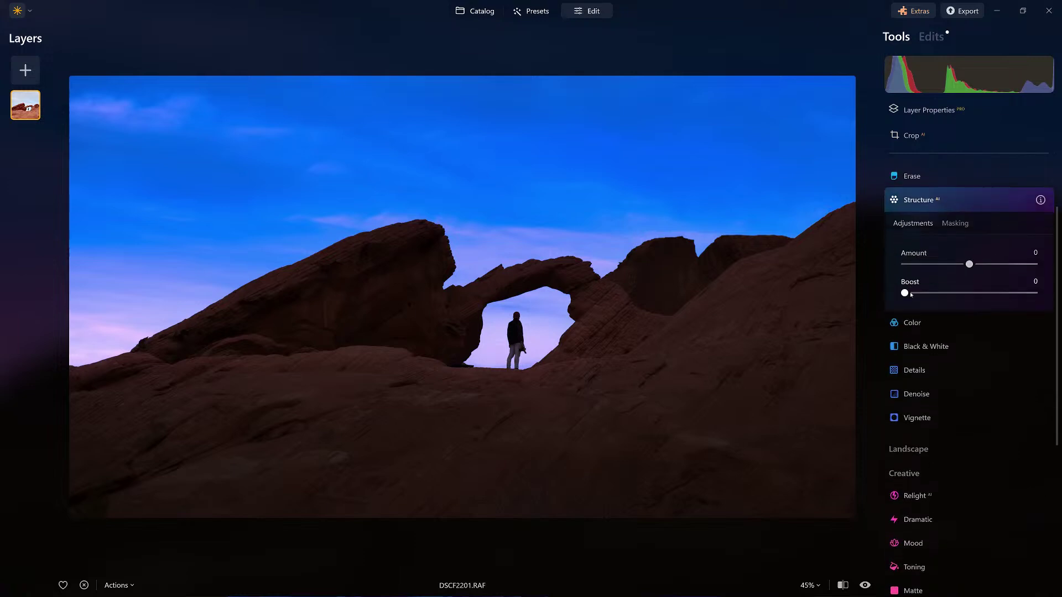
pyautogui.moveTo(969, 251); pyautogui.dragTo(1004, 247)
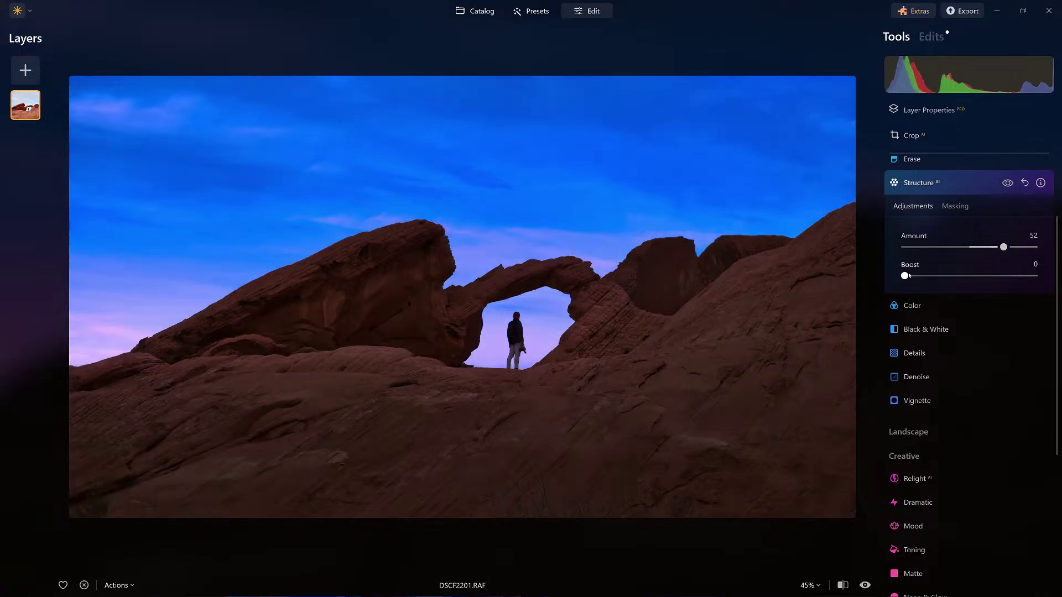
pyautogui.moveTo(908, 275); pyautogui.dragTo(954, 276)
pyautogui.click(955, 206)
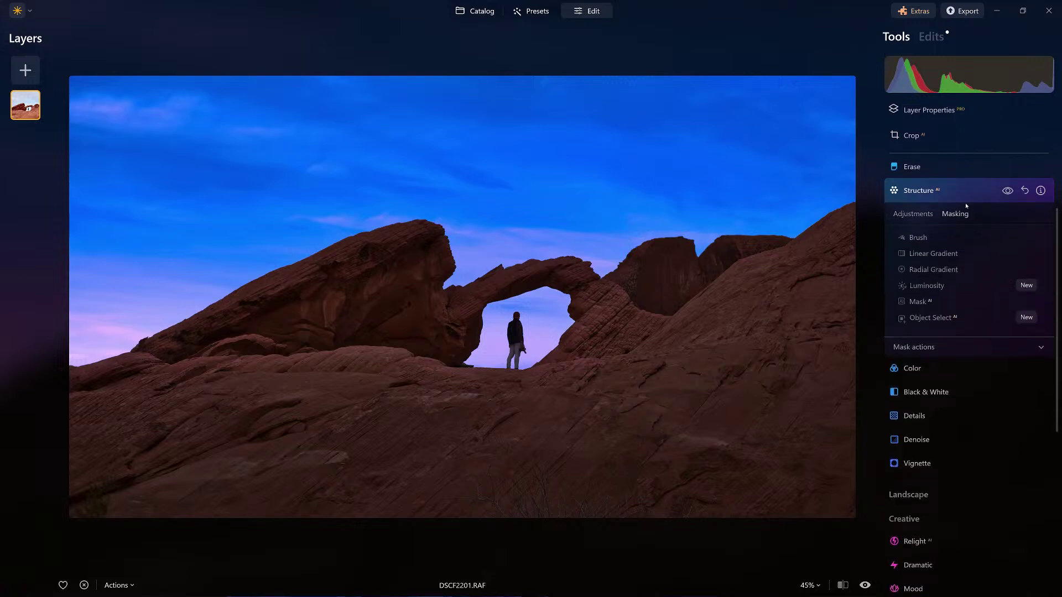
# Step: Mask the Structure adjustment to the rocks with the AI Mountains subject
pyautogui.click(925, 303)
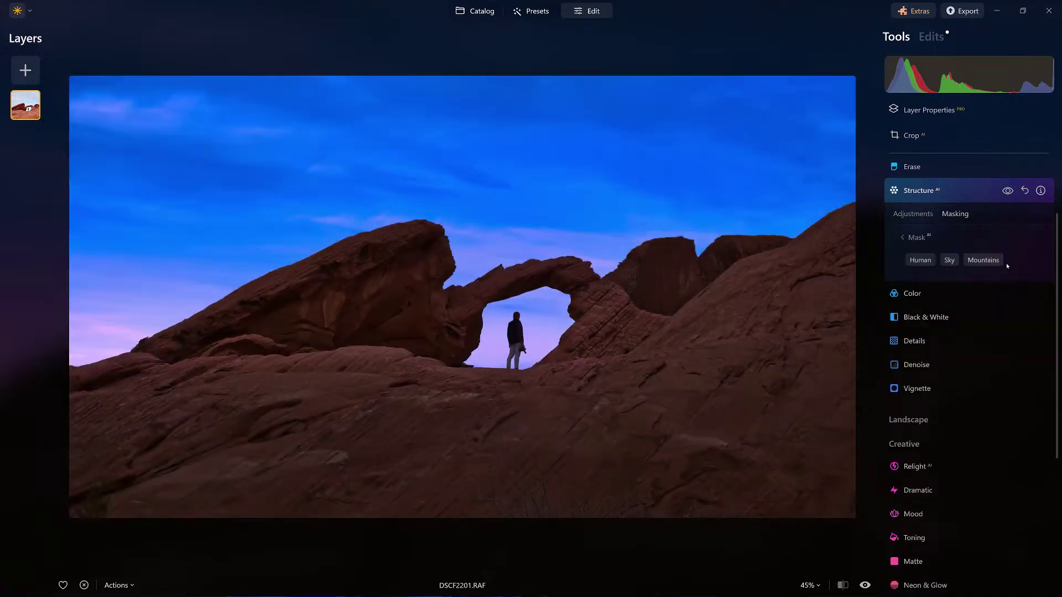
pyautogui.click(974, 261)
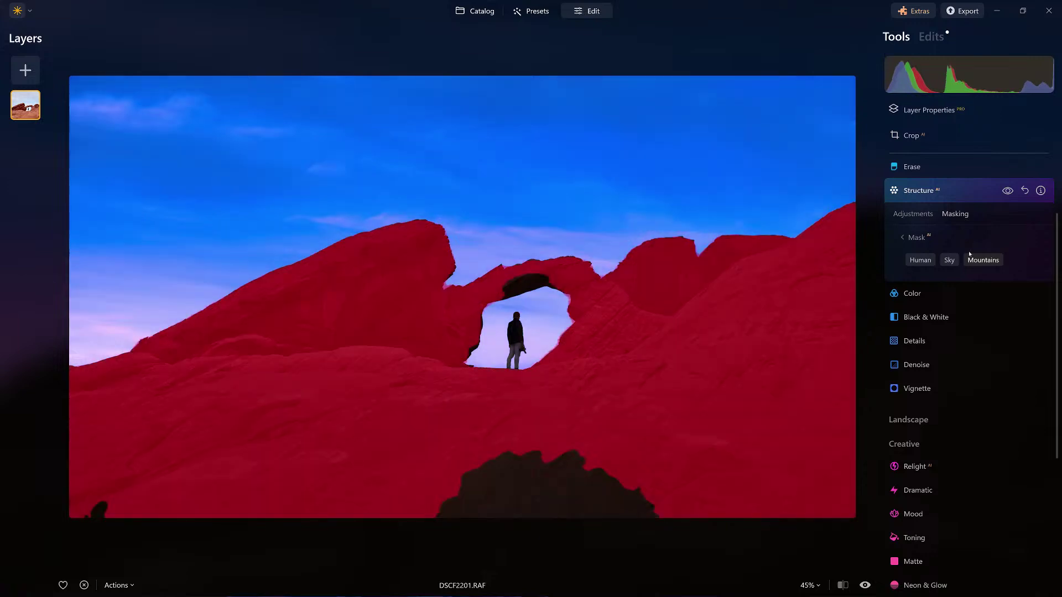
pyautogui.click(914, 237)
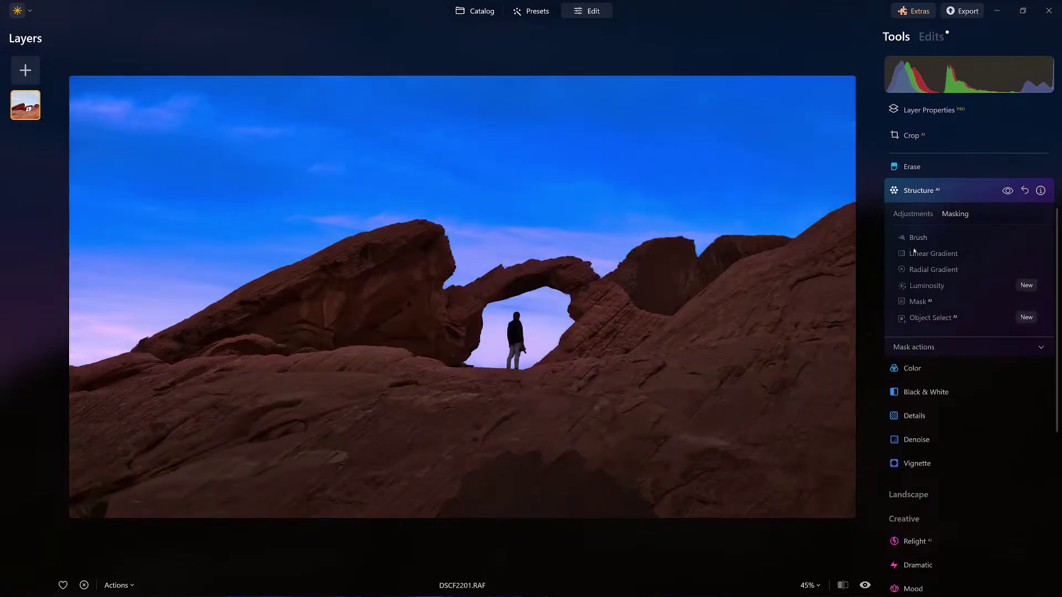
# Step: Brush extra mask over the bottom-centre rock, bottom-left patch and arch underside at size 28
pyautogui.scroll(2, 918, 254)
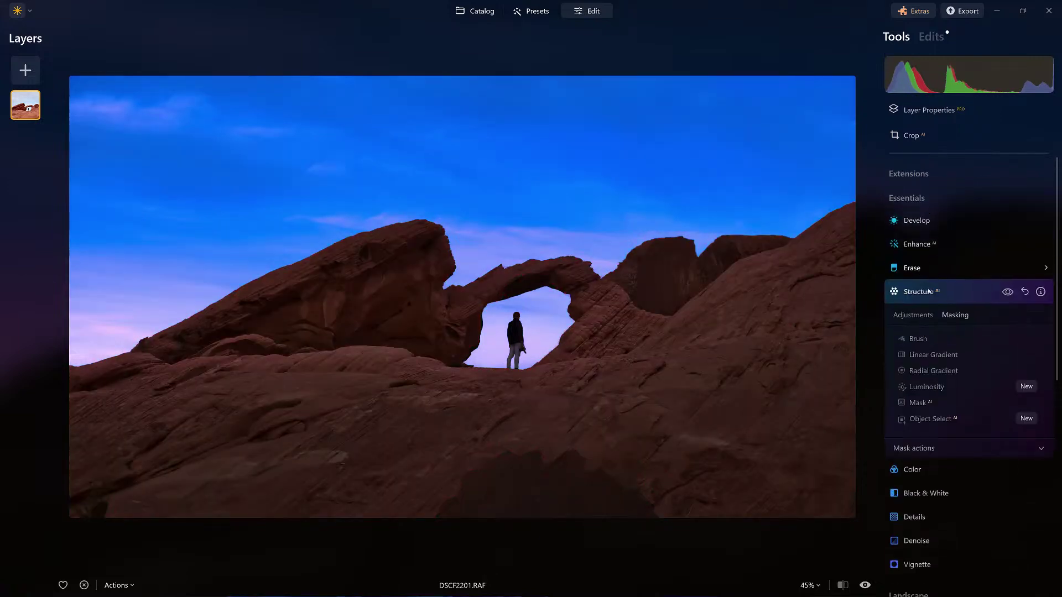
pyautogui.click(918, 342)
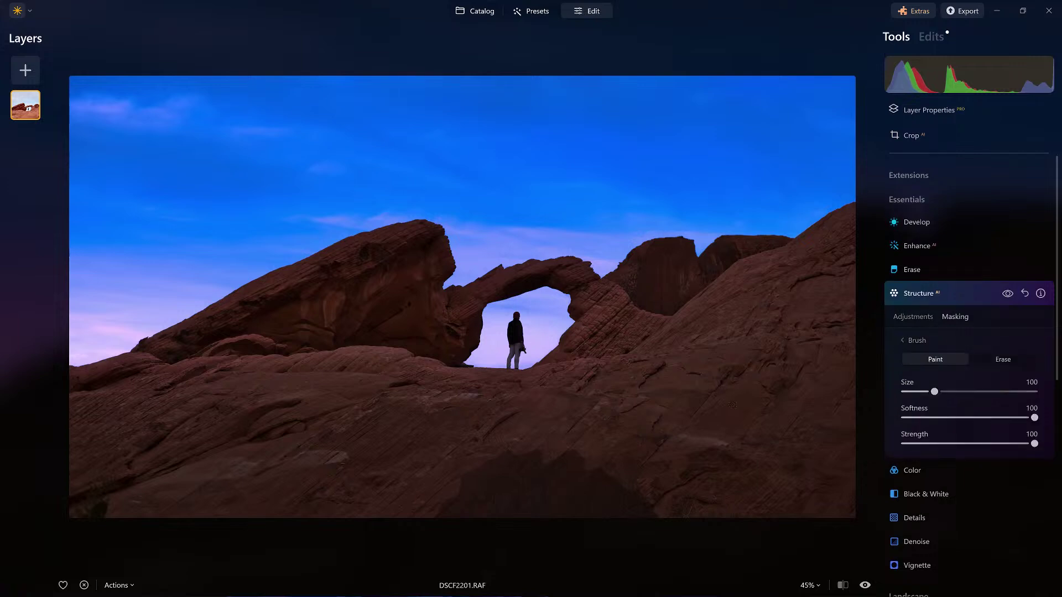
pyautogui.moveTo(732, 405)
pyautogui.mouseDown()
pyautogui.moveTo(525, 481)
pyautogui.moveTo(487, 487)
pyautogui.moveTo(455, 470)
pyautogui.moveTo(530, 506)
pyautogui.moveTo(443, 502)
pyautogui.mouseUp()
pyautogui.moveTo(71, 486); pyautogui.dragTo(117, 510)
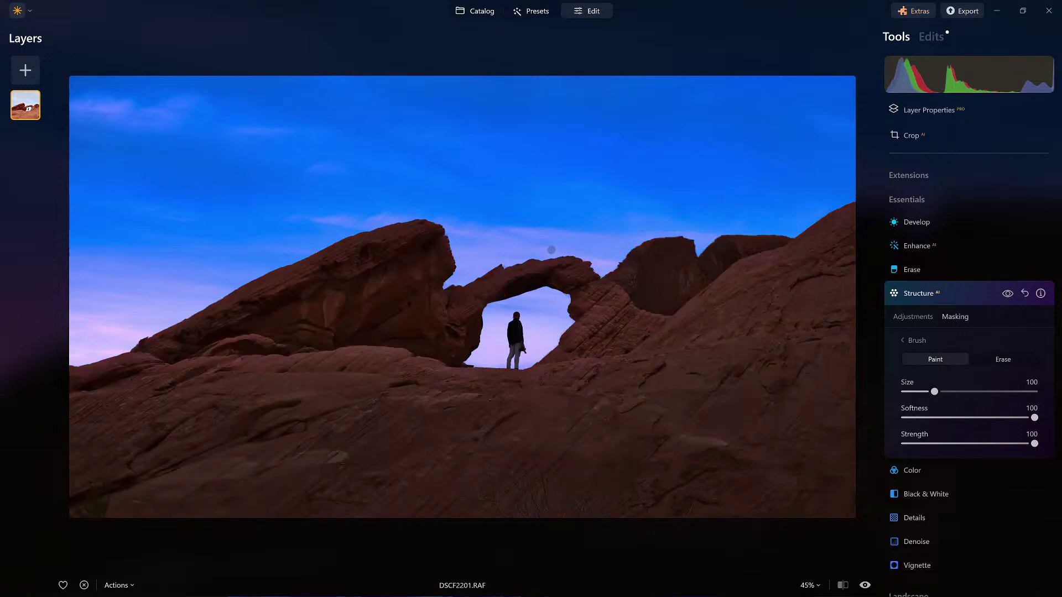
pyautogui.press('[')
pyautogui.press('[')
pyautogui.press('[')
pyautogui.press('[')
pyautogui.press('[')
pyautogui.press('[')
pyautogui.press('[')
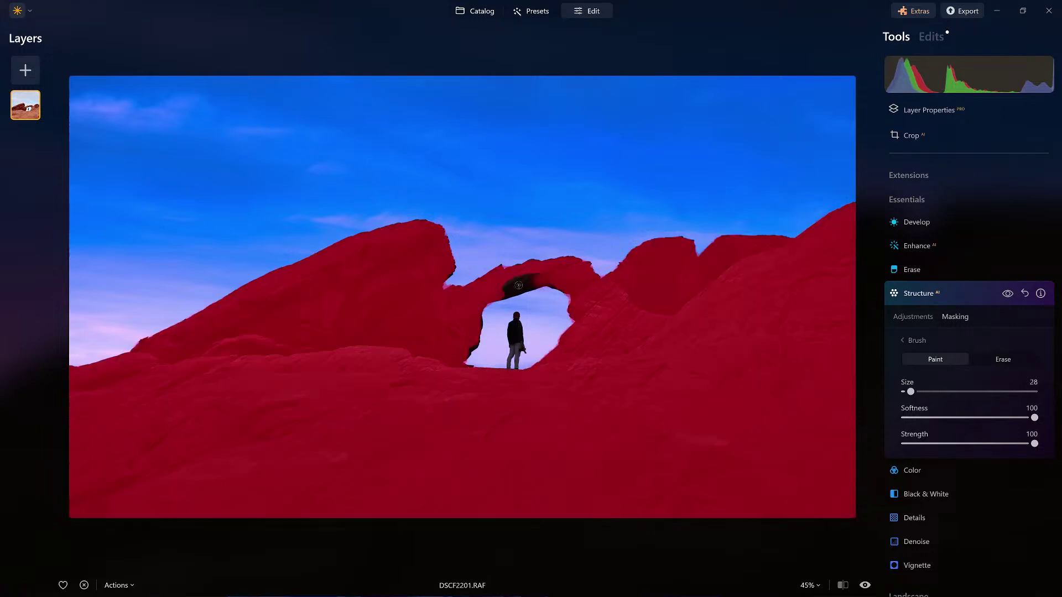
pyautogui.moveTo(504, 289)
pyautogui.mouseDown()
pyautogui.moveTo(556, 277)
pyautogui.moveTo(493, 292)
pyautogui.moveTo(554, 277)
pyautogui.moveTo(565, 300)
pyautogui.mouseUp()
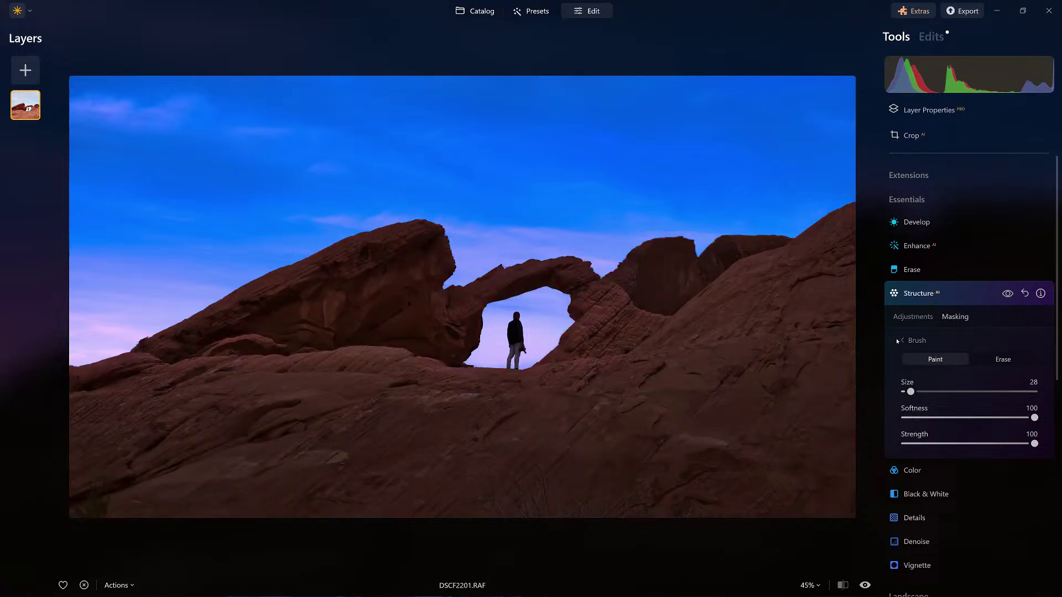
# Step: Invert the Structure mask and collapse the Structure adjustment
pyautogui.click(909, 340)
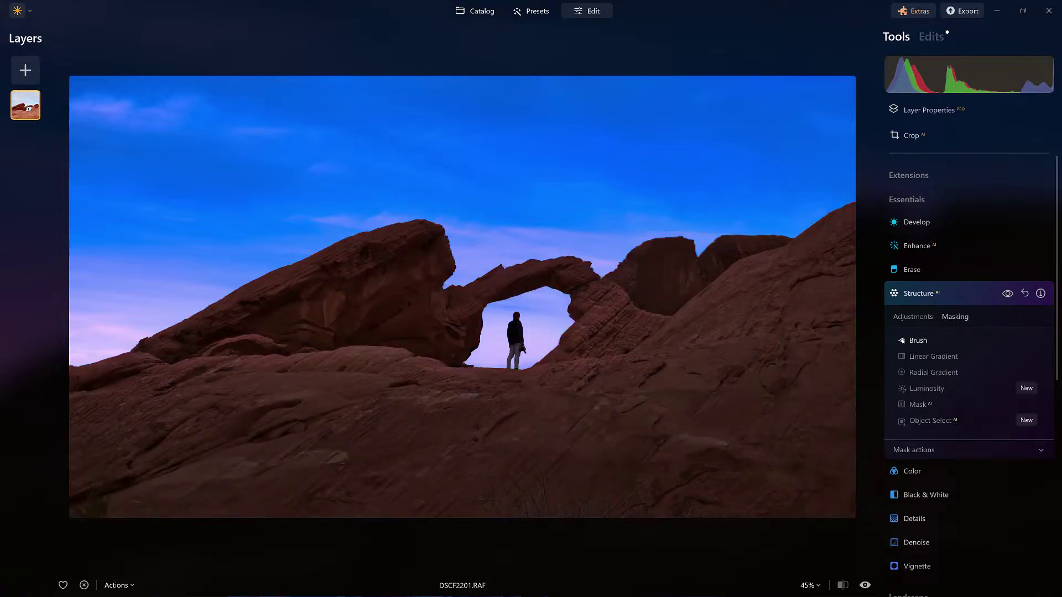
pyautogui.click(953, 446)
pyautogui.click(1018, 467)
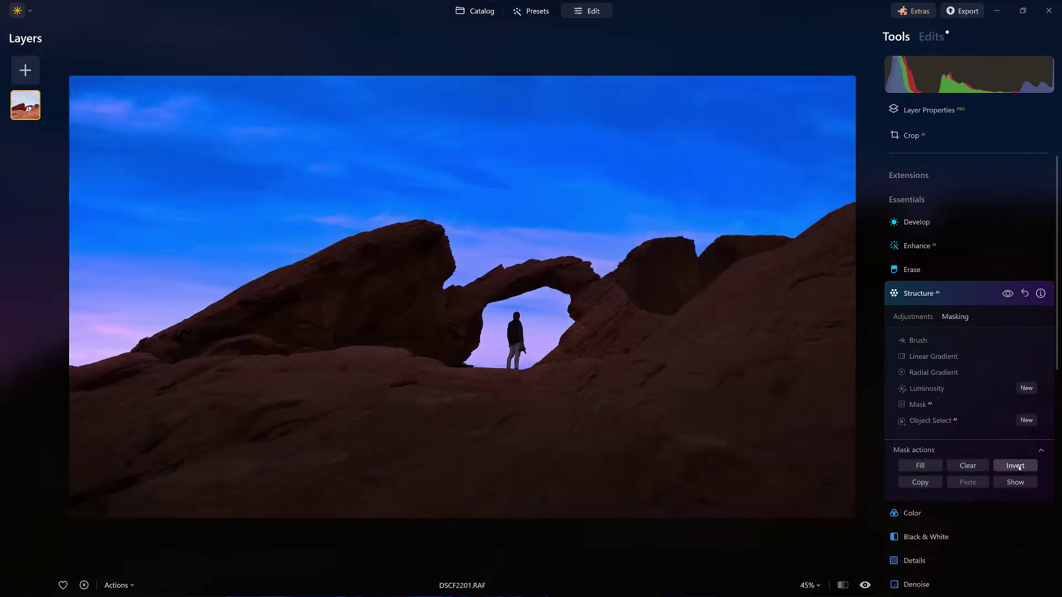
pyautogui.click(944, 285)
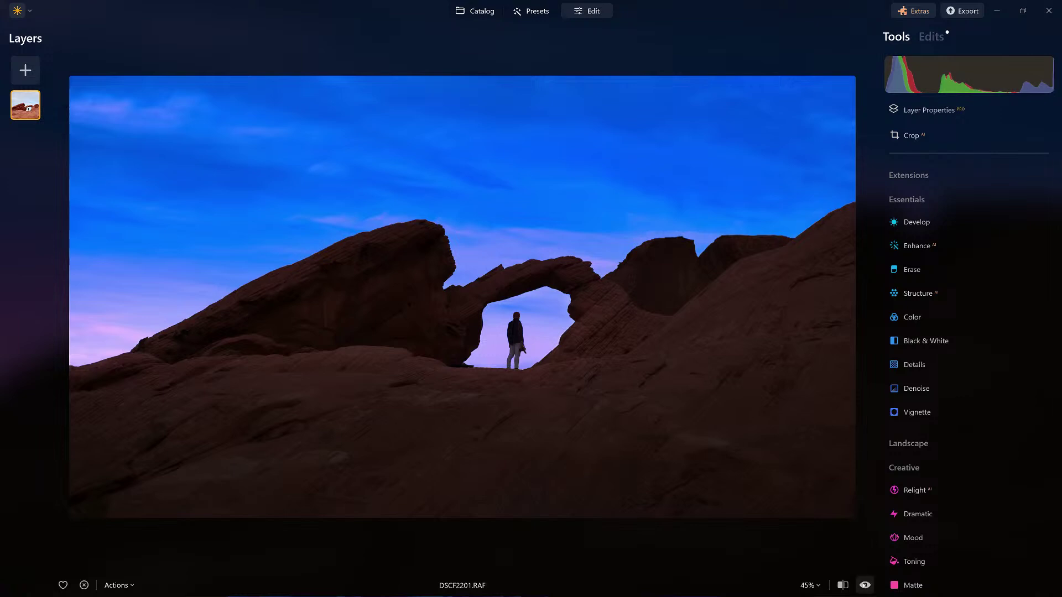
# Step: Compare the edit with the original, view Revert and Save as Preset options, then browse Presets
pyautogui.click(865, 585)
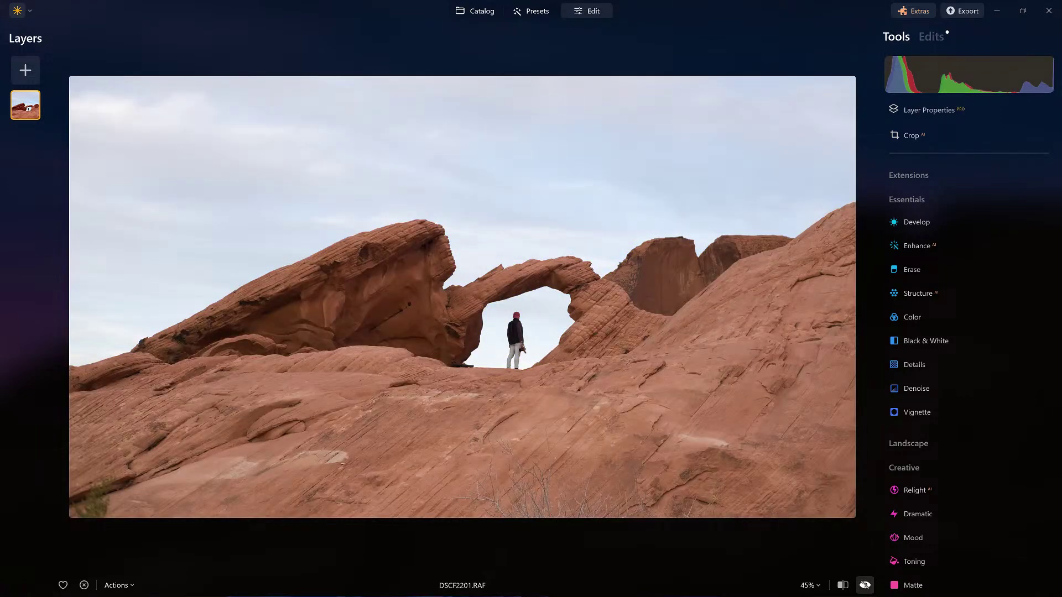
pyautogui.click(865, 585)
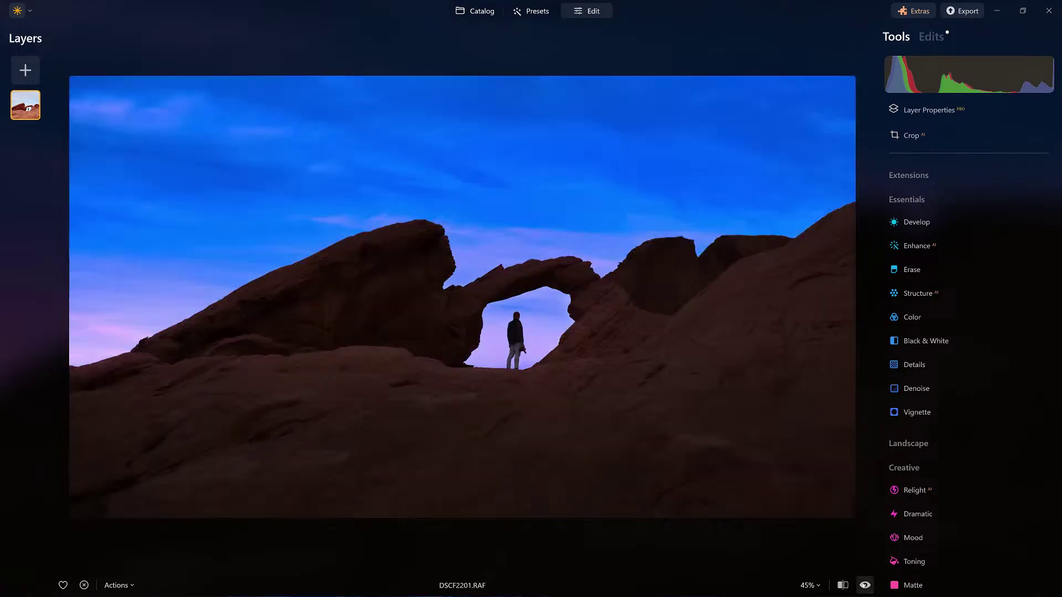
pyautogui.click(117, 585)
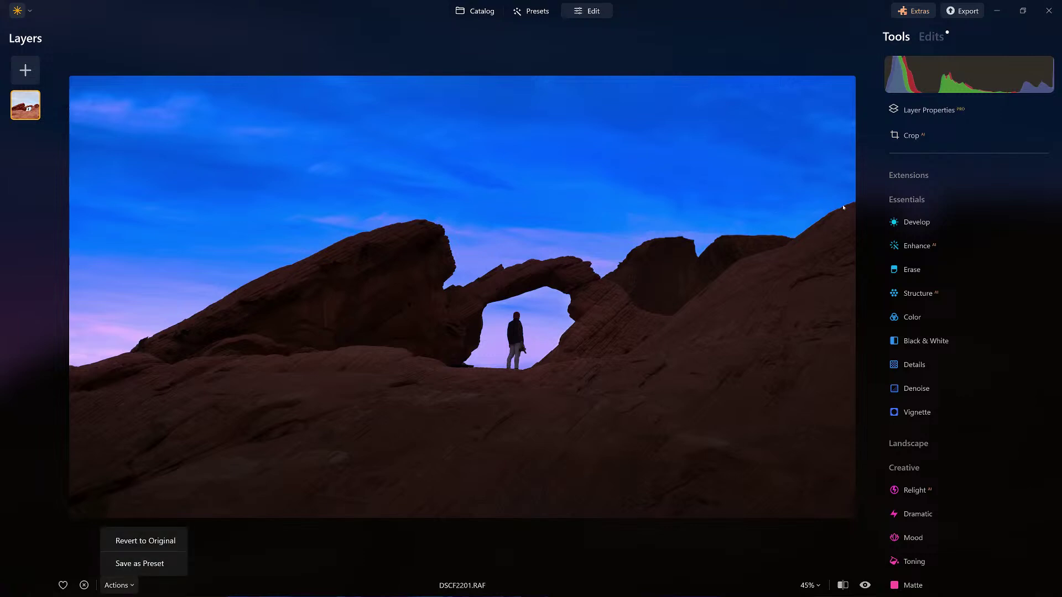
pyautogui.click(554, 11)
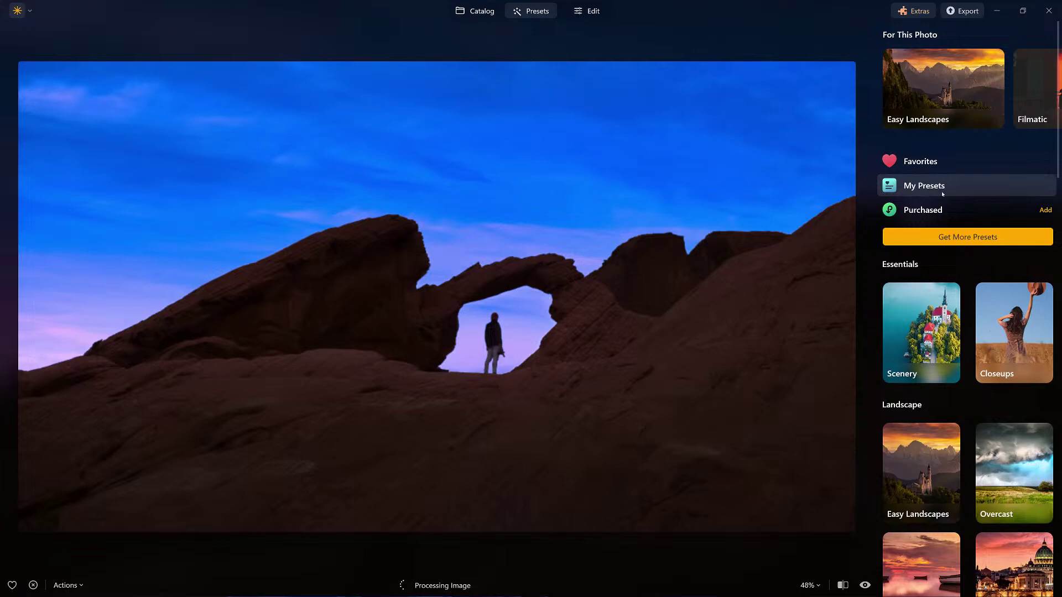
# Step: Apply the saved Twlight preset from My Presets and return to Edit
pyautogui.click(965, 194)
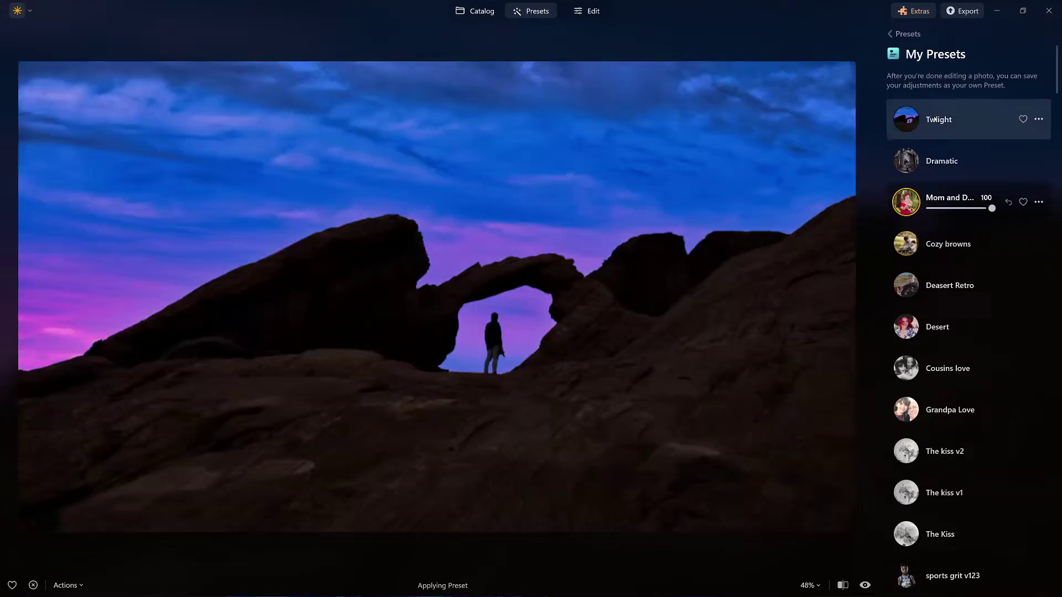
pyautogui.click(935, 120)
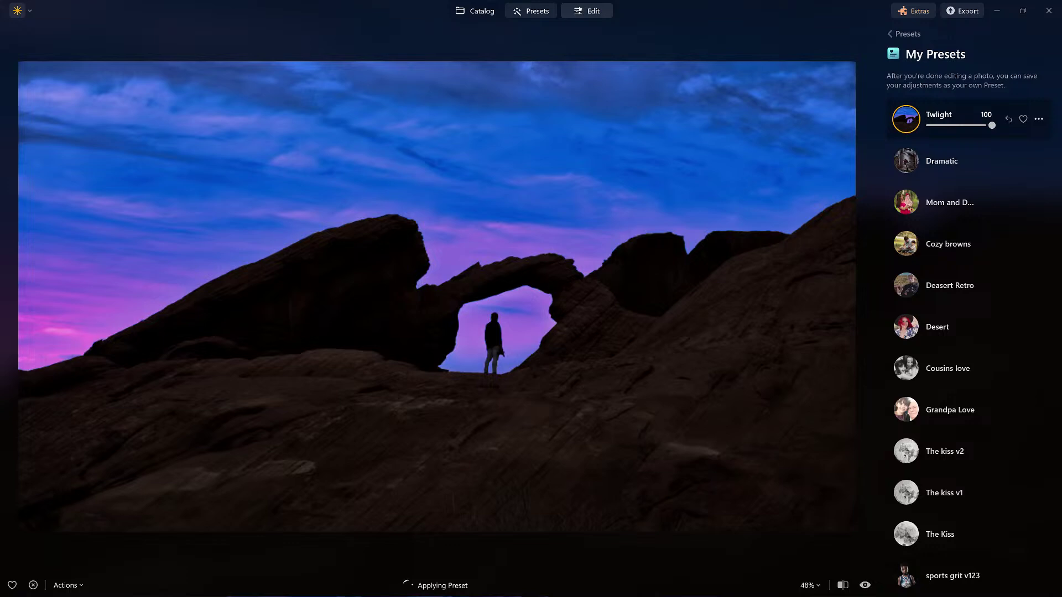
pyautogui.click(586, 10)
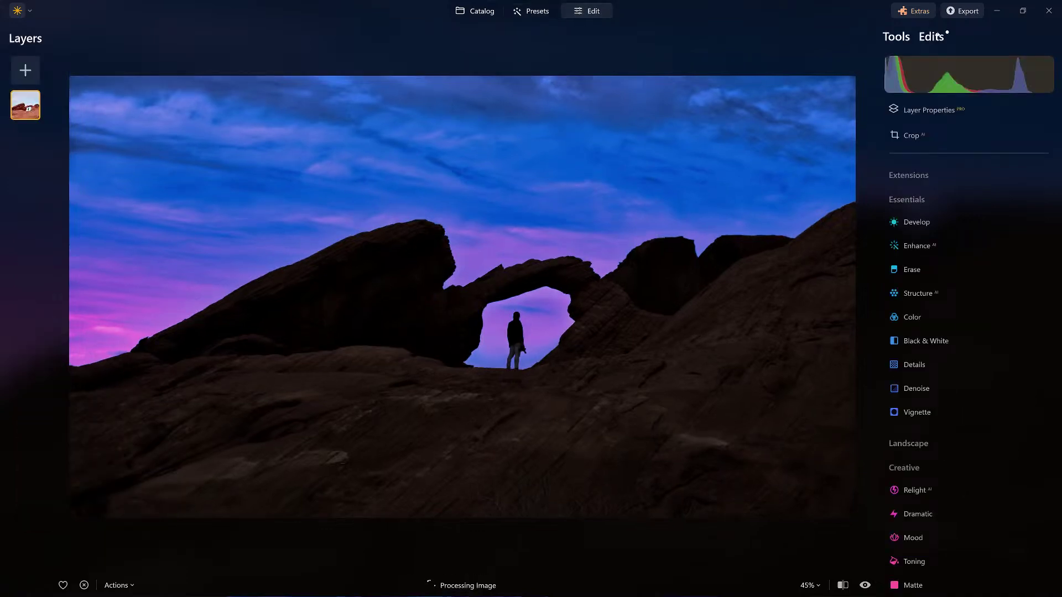
pyautogui.click(938, 36)
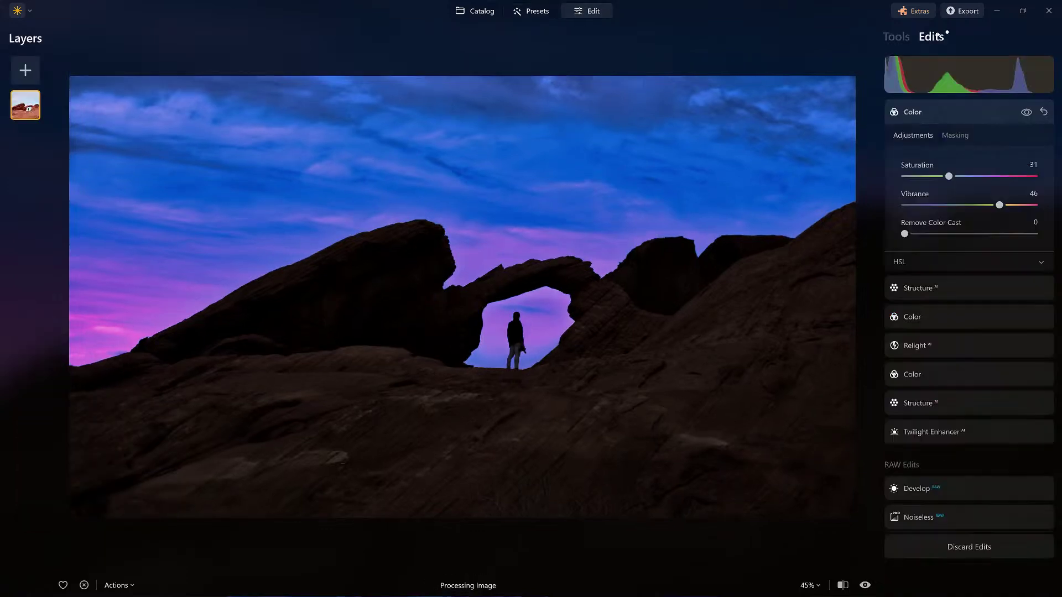
pyautogui.click(942, 122)
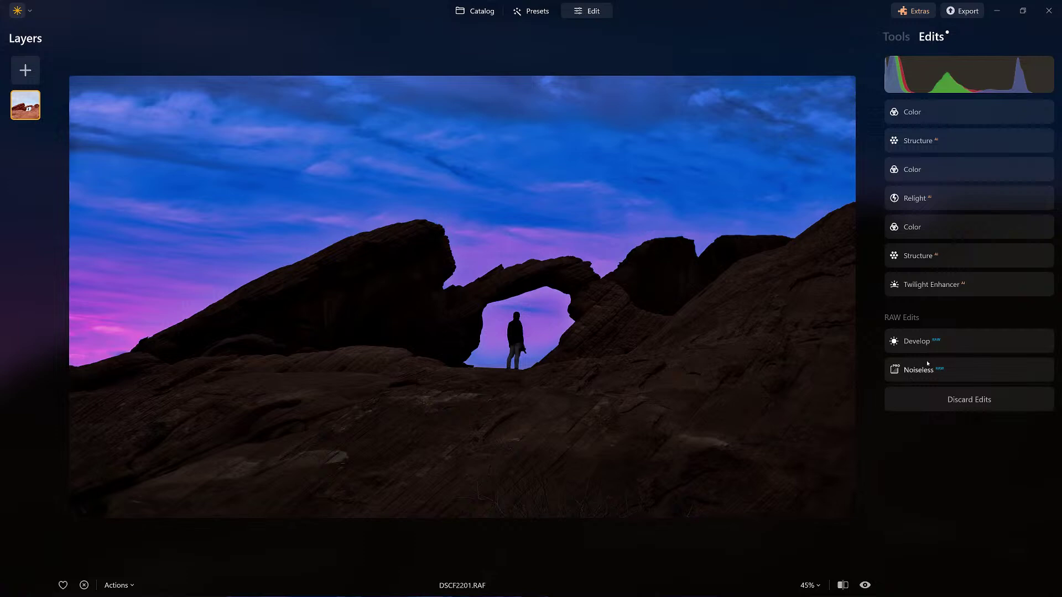
pyautogui.click(977, 285)
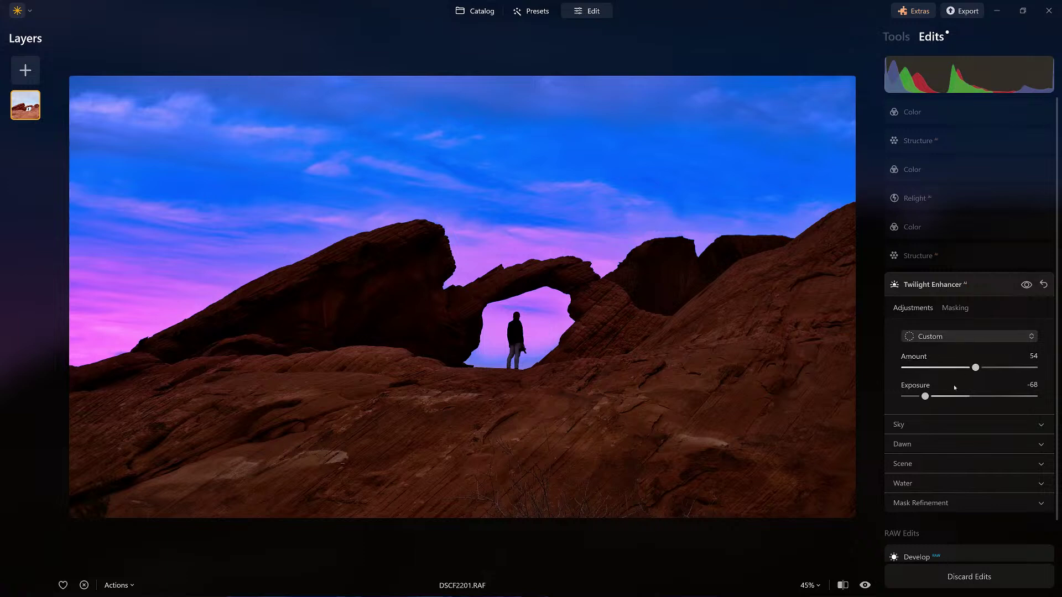
pyautogui.click(945, 424)
pyautogui.scroll(-1, 941, 425)
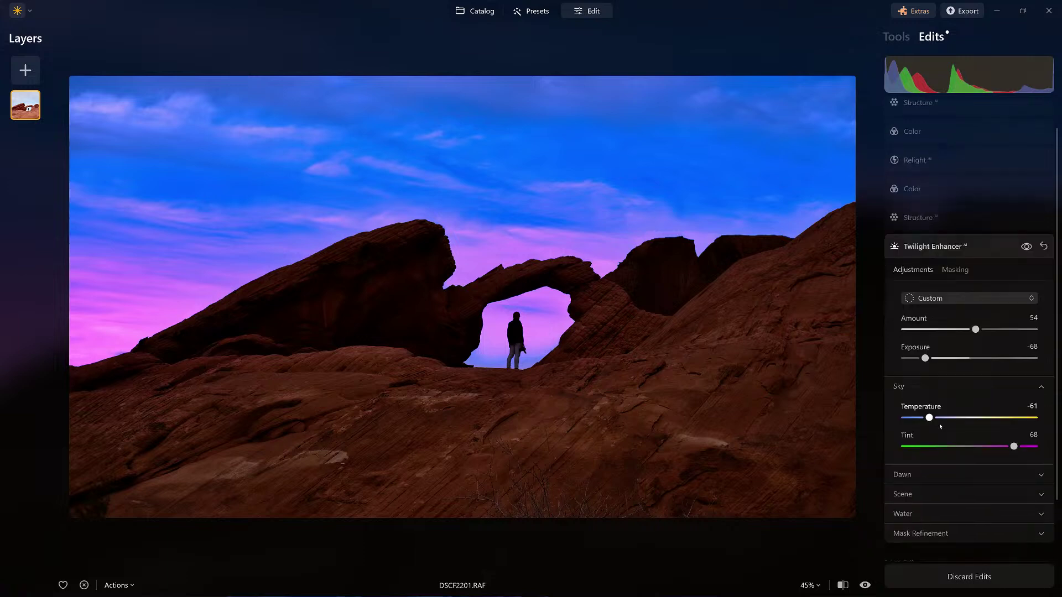
pyautogui.scroll(-1, 940, 427)
pyautogui.click(935, 405)
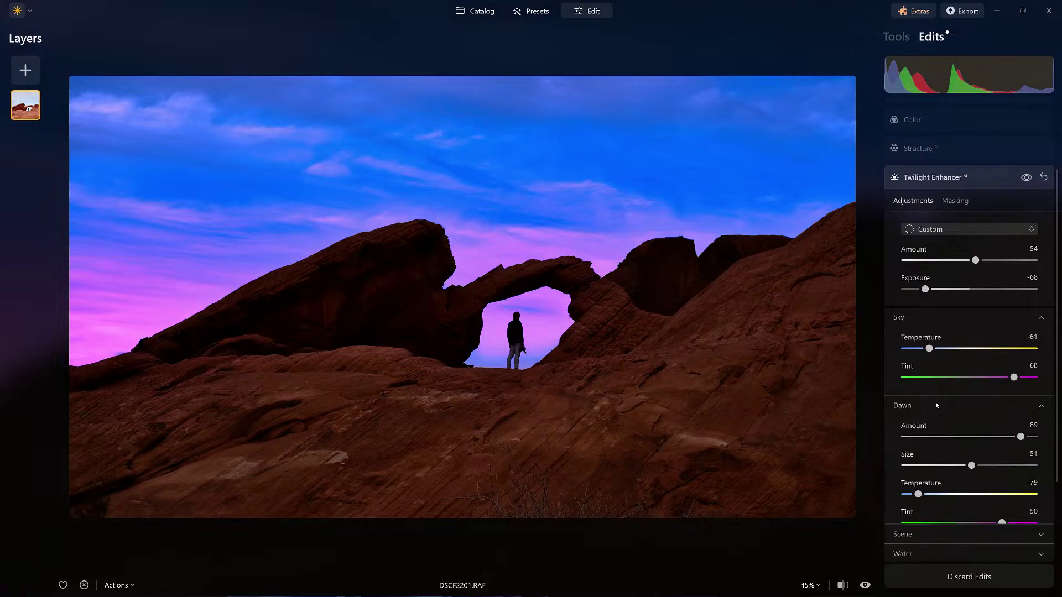
pyautogui.scroll(-1, 936, 404)
pyautogui.scroll(1, 936, 403)
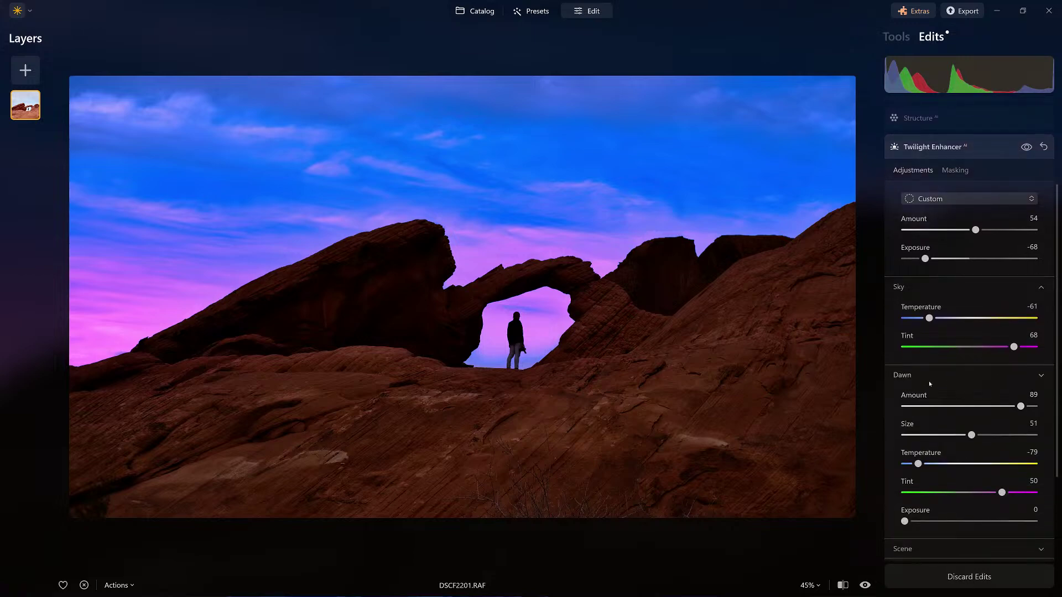
pyautogui.click(930, 409)
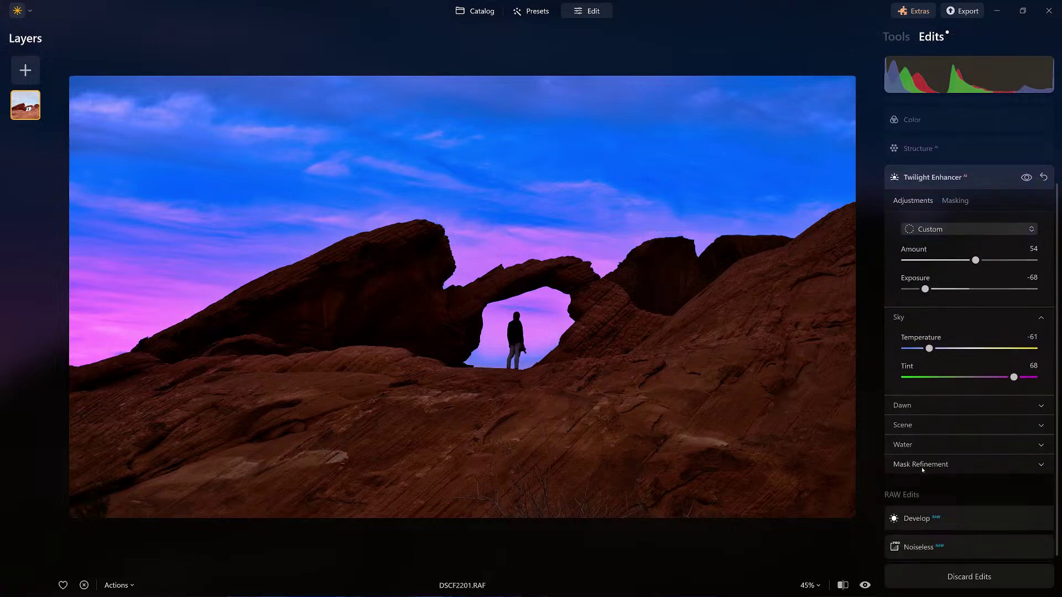
pyautogui.scroll(2, 922, 469)
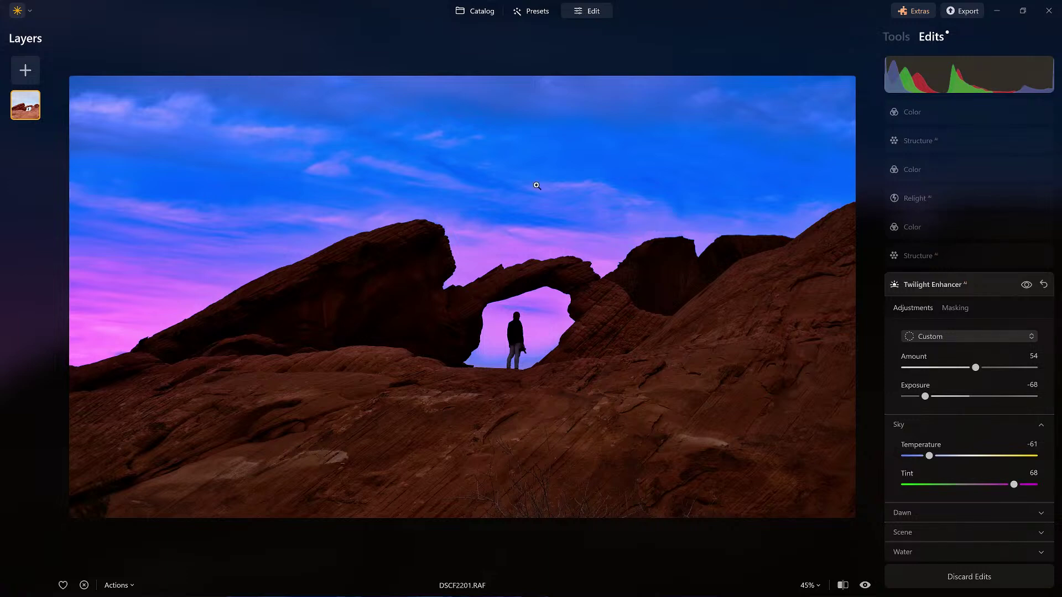
pyautogui.click(887, 37)
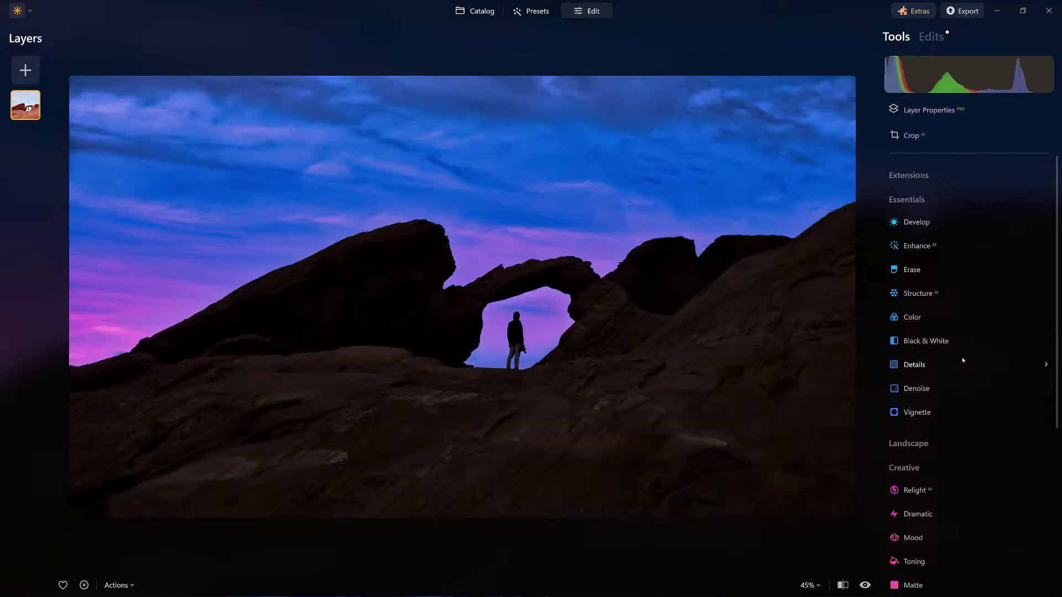
# Step: Open Landscape > Twilight Enhancer and view its feature description in the online user guide
pyautogui.scroll(-3, 962, 360)
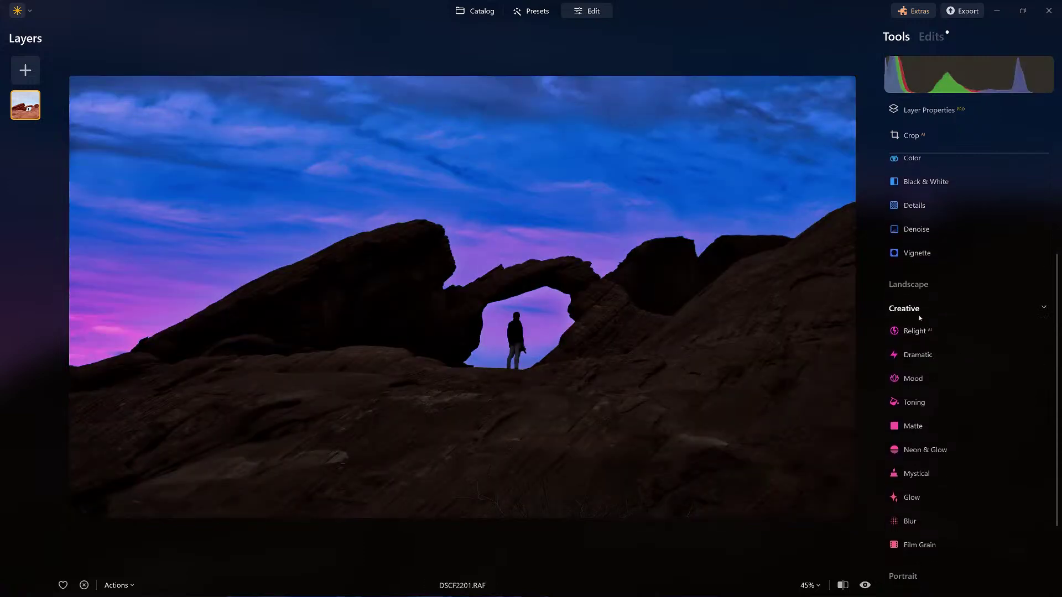
pyautogui.click(918, 284)
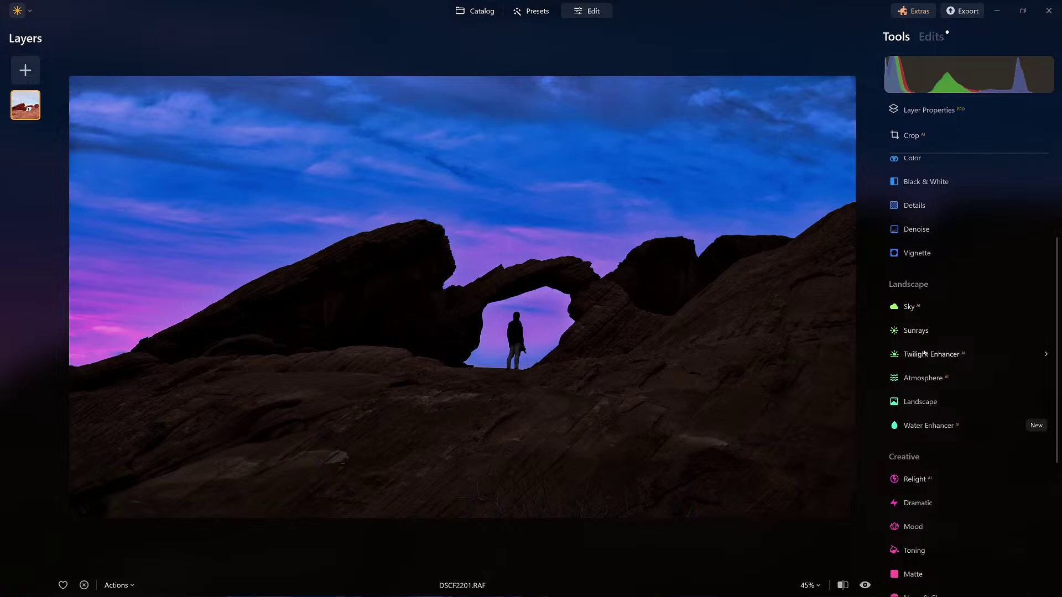
pyautogui.click(923, 353)
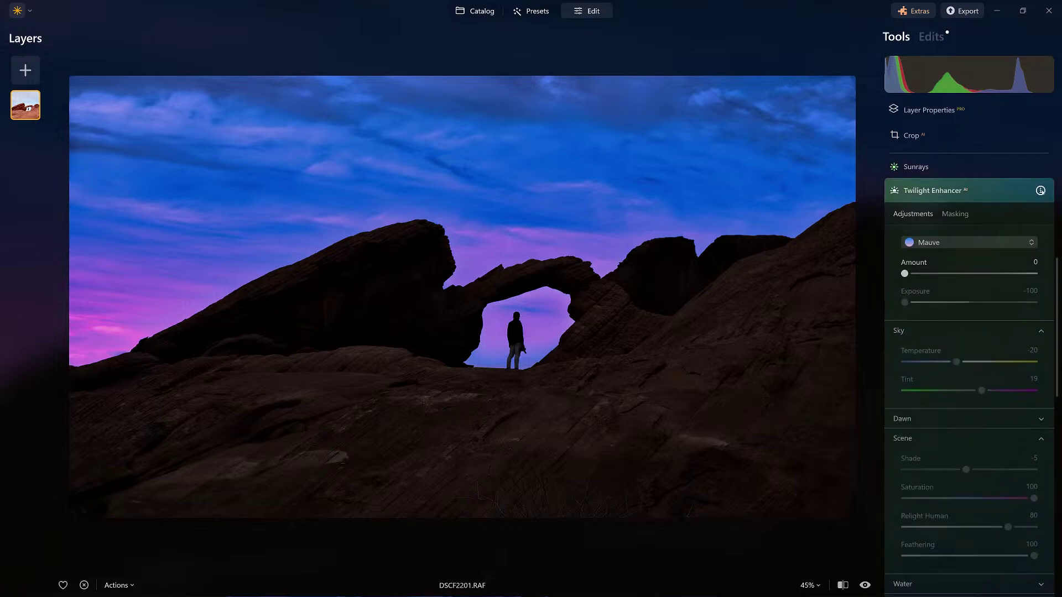
pyautogui.click(1040, 191)
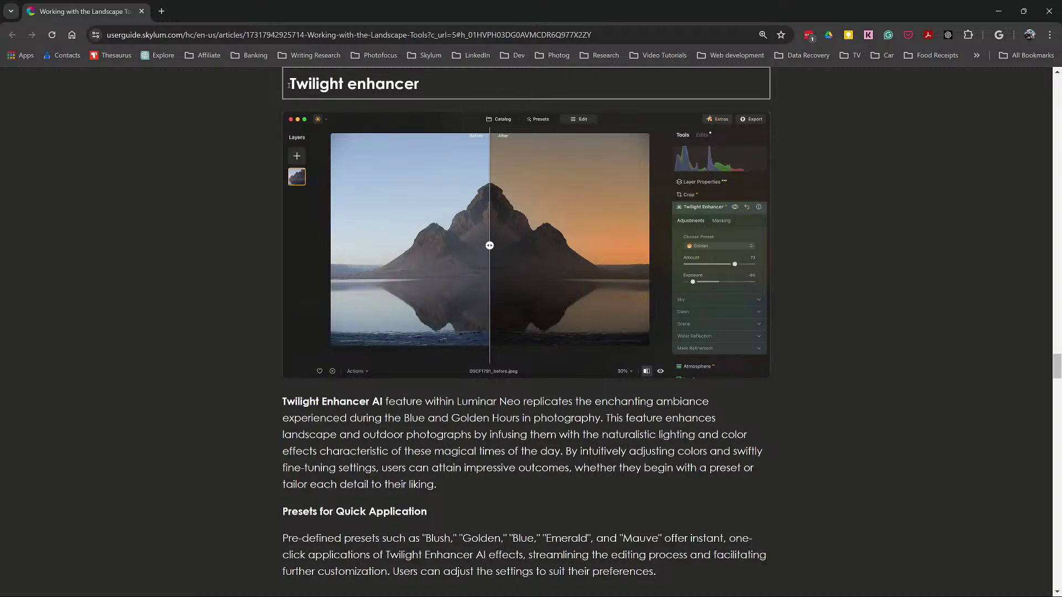
# Step: Read the Skylum guide's Twilight enhancer section down to Dawn Adjustments, then return to vMix
pyautogui.scroll(-2, 222, 320)
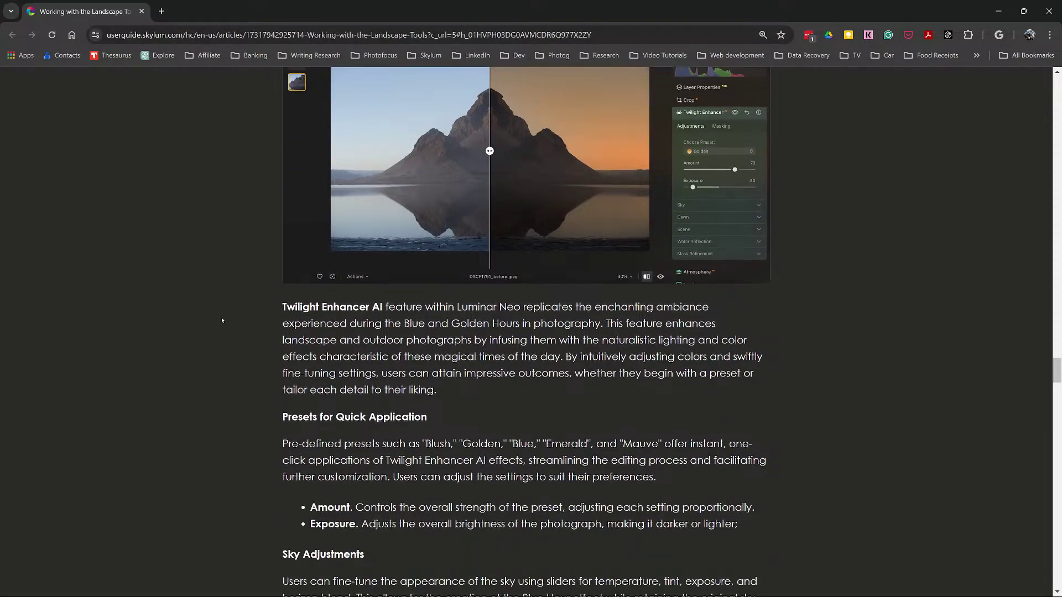
pyautogui.scroll(-1, 222, 321)
pyautogui.scroll(-1, 318, 254)
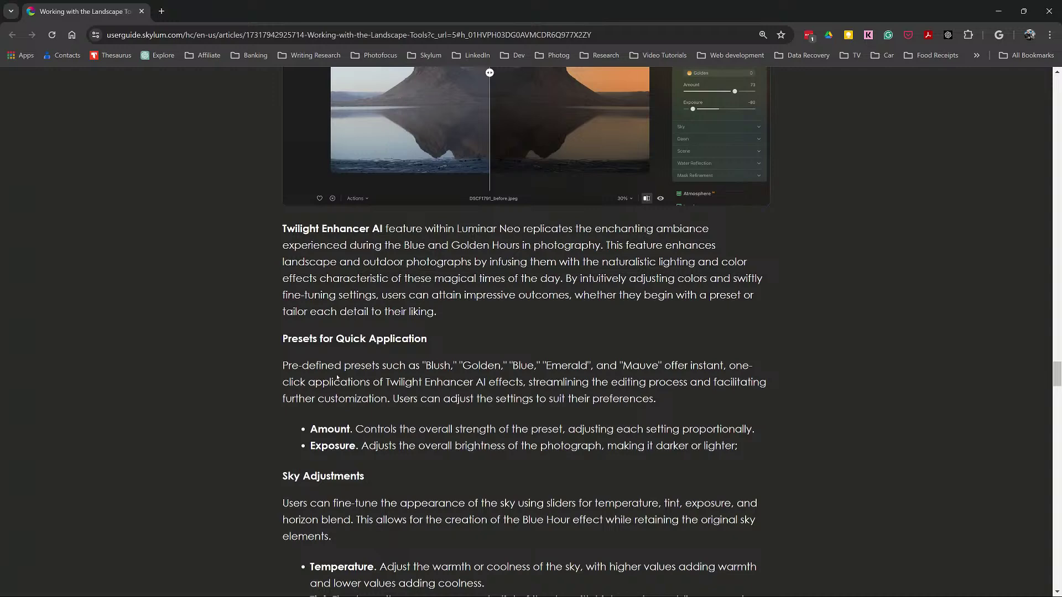
pyautogui.scroll(-4, 435, 335)
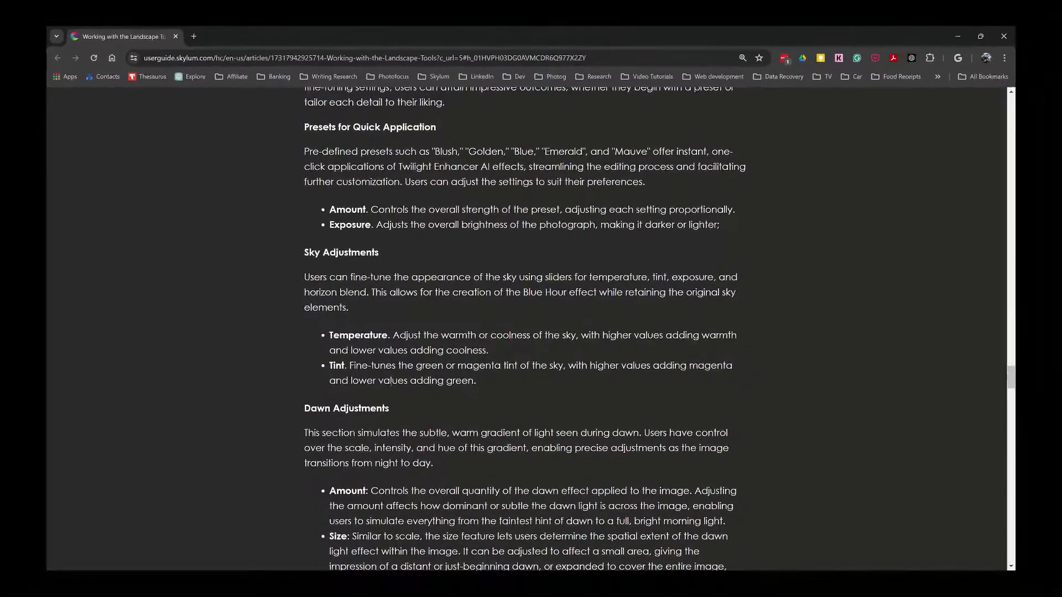
pyautogui.scroll(-2, 312, 403)
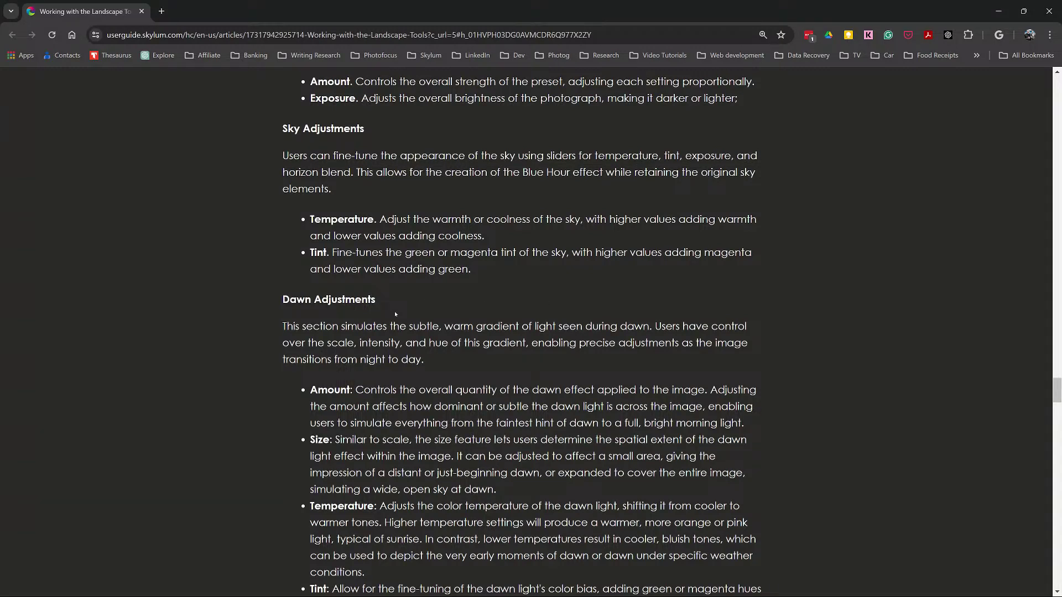
pyautogui.scroll(-1, 395, 313)
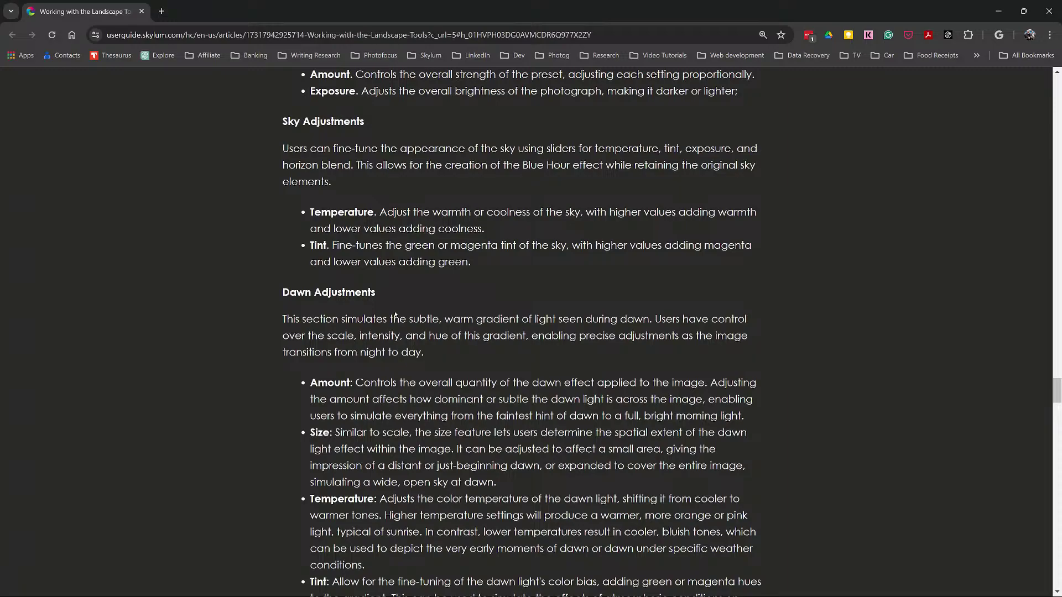
pyautogui.hotkey('alt', 'Tab')
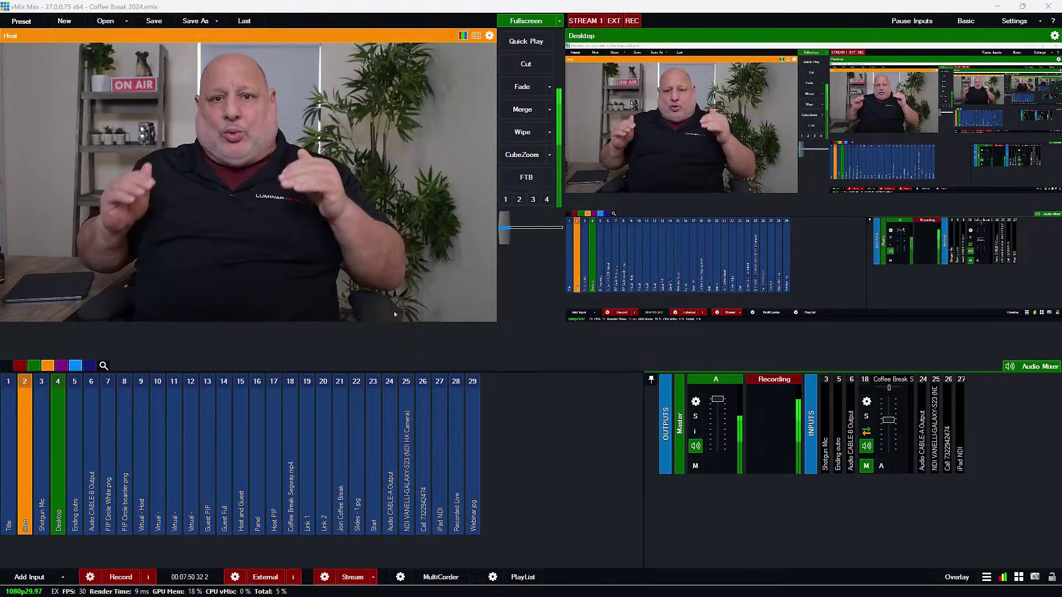